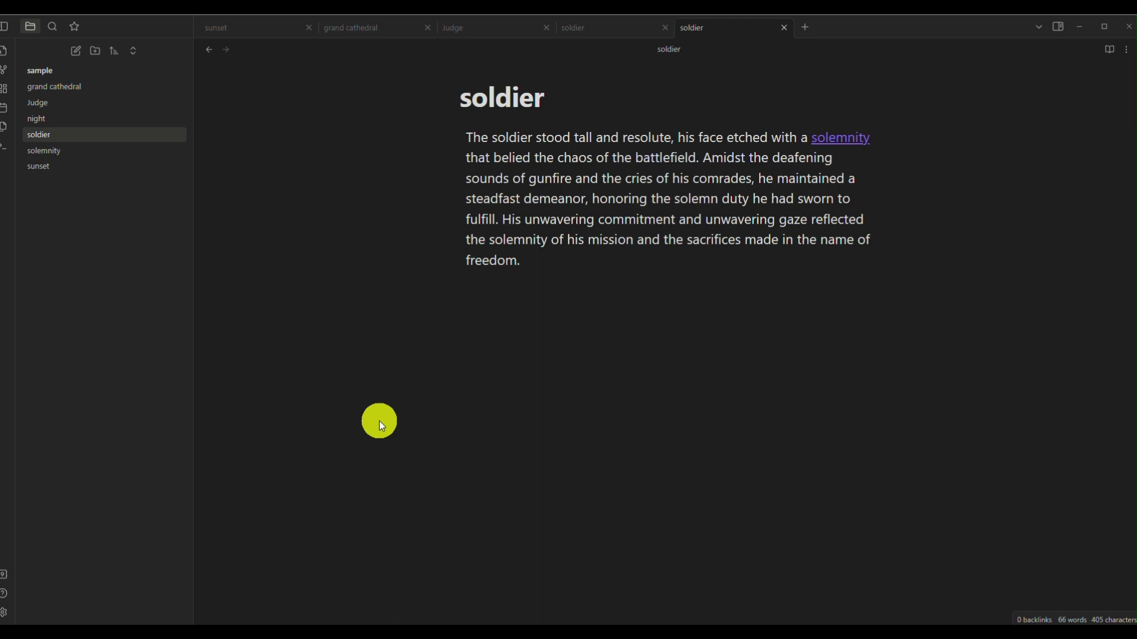
Step: Create a new local vault named "topics" in a chosen folder
click(6, 577)
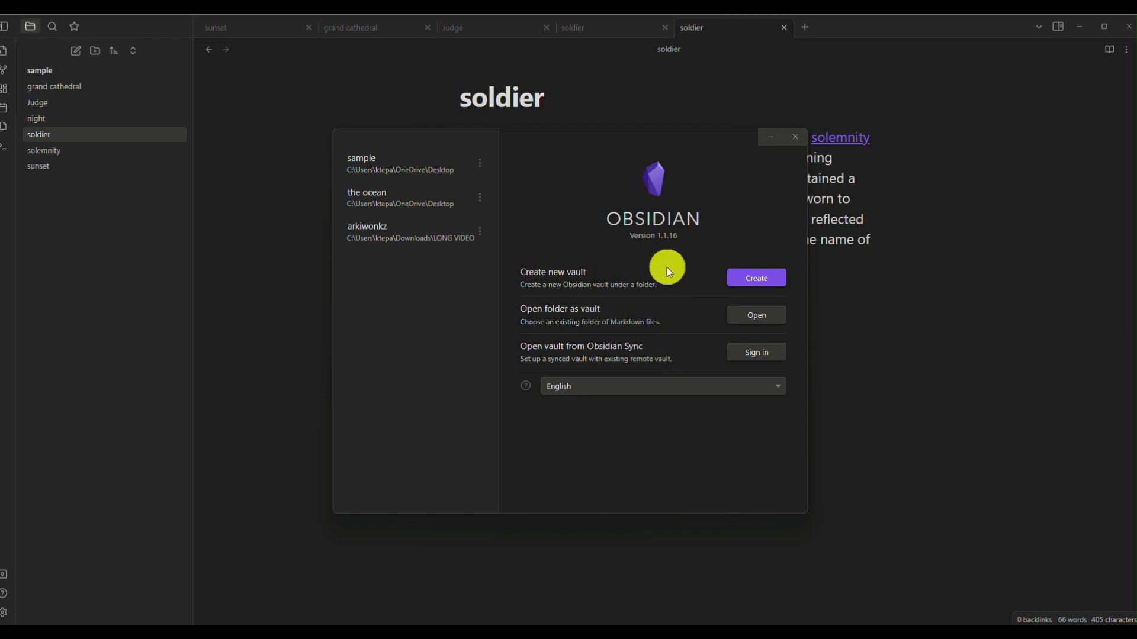
click(752, 280)
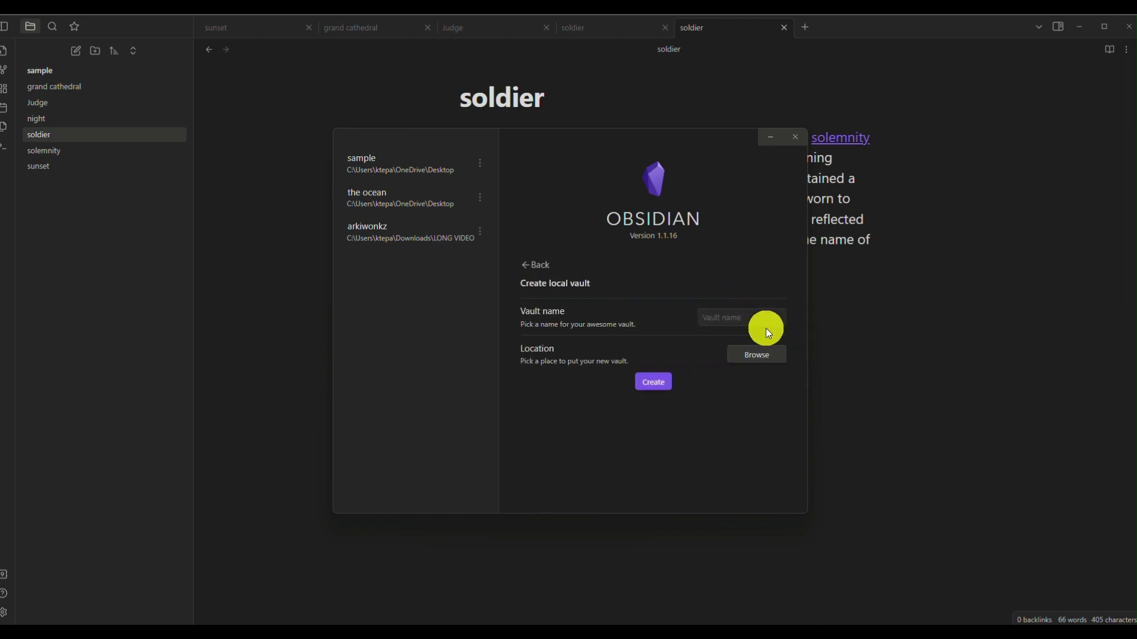
click(769, 313)
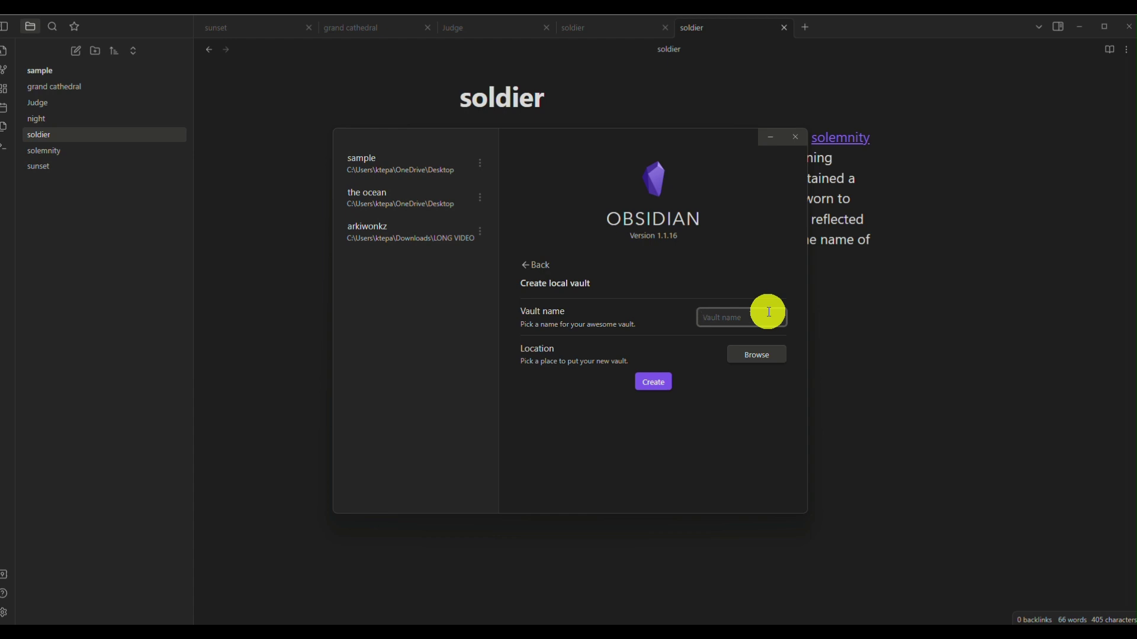
text(topics)
click(756, 353)
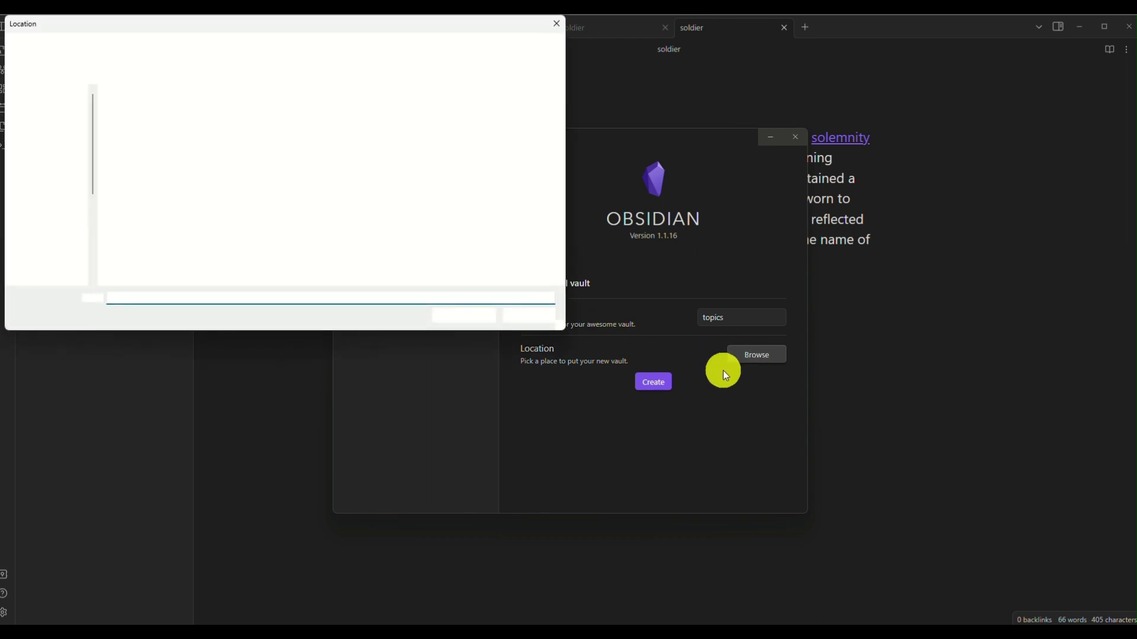
click(483, 319)
click(665, 390)
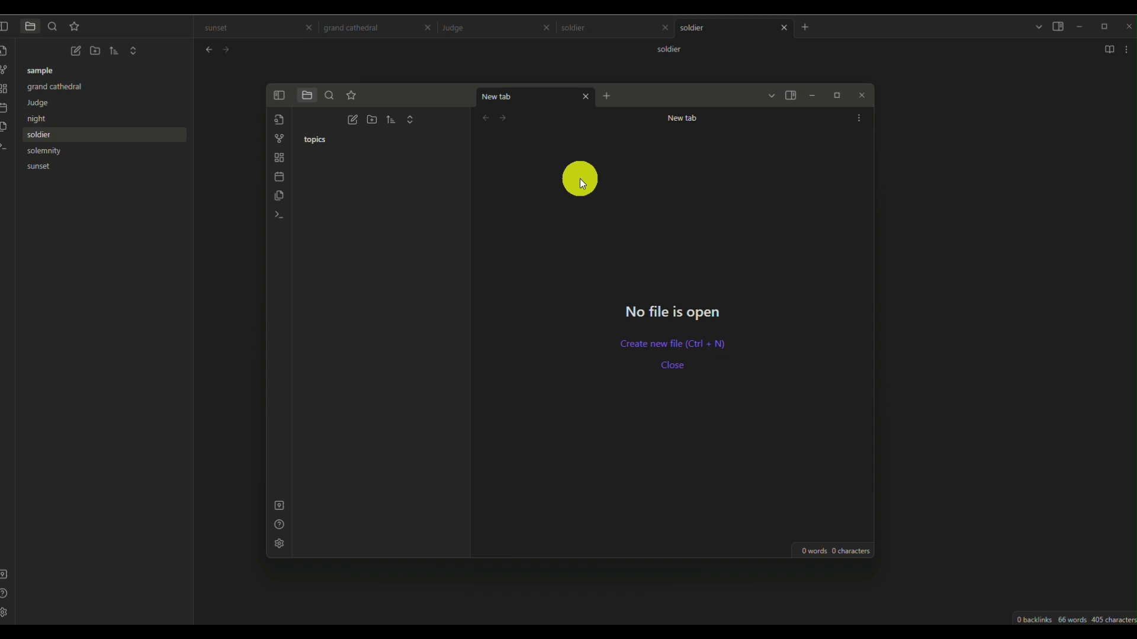
click(325, 96)
click(694, 251)
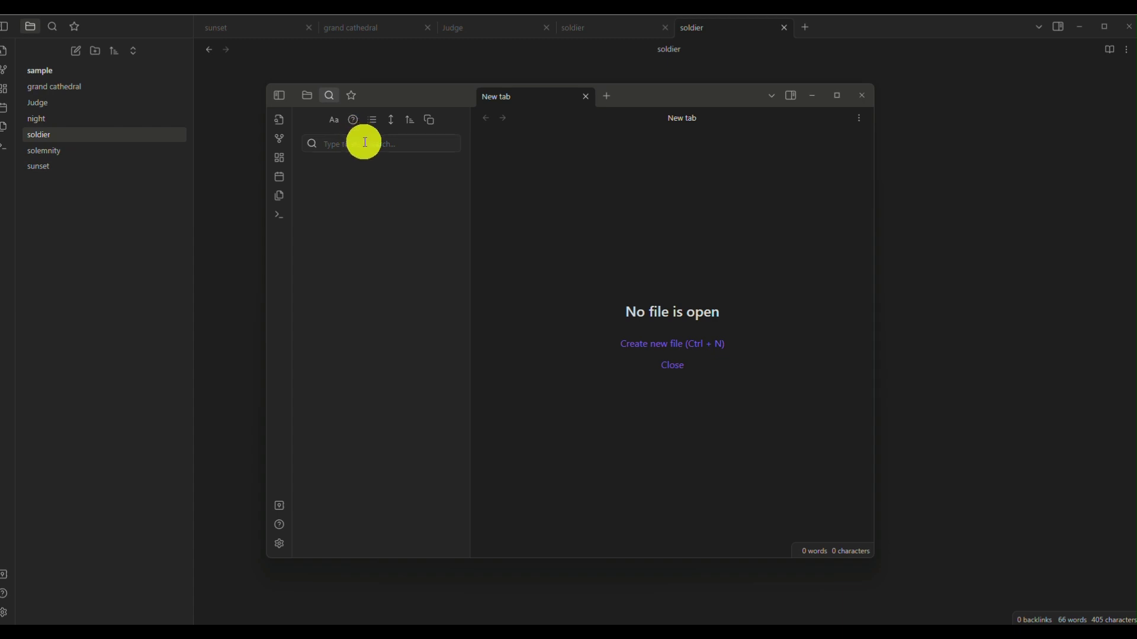
click(281, 121)
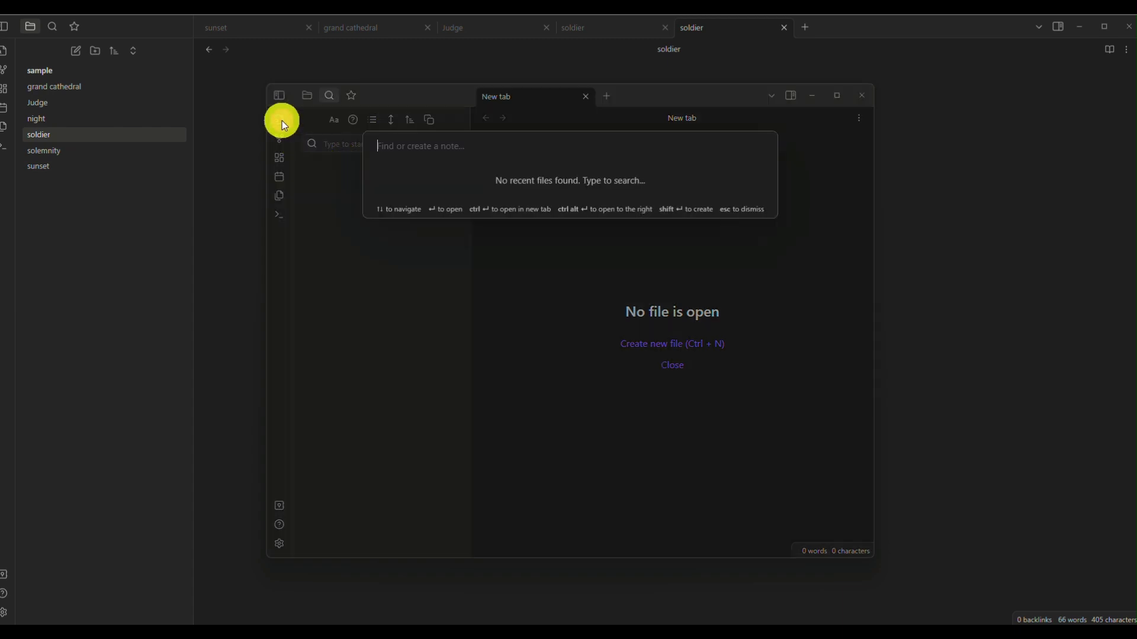
click(475, 292)
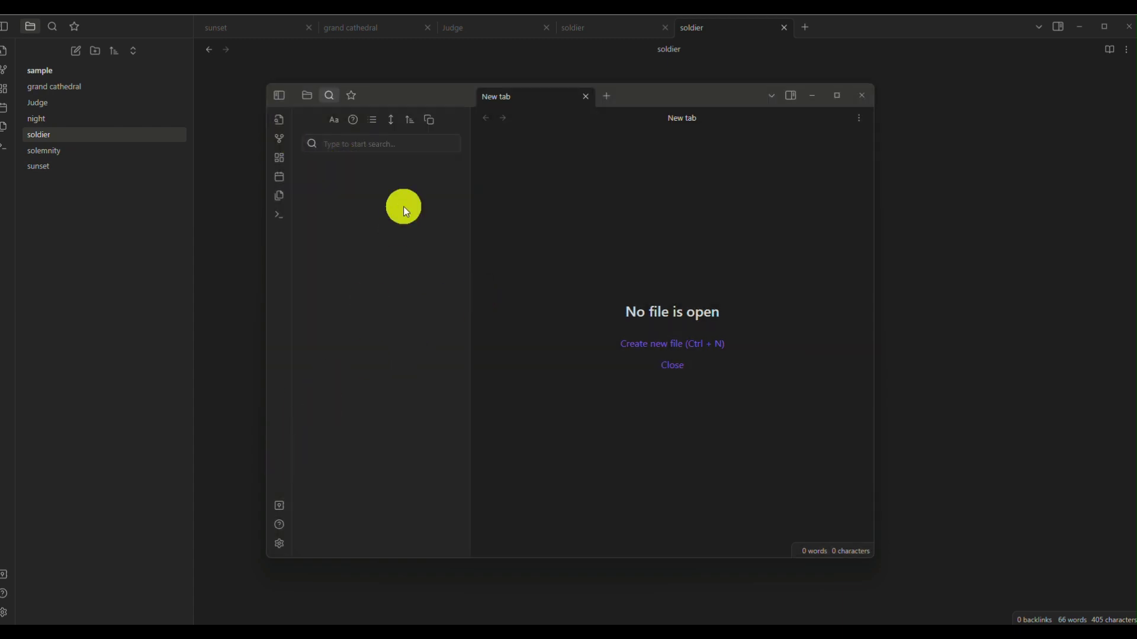
click(314, 98)
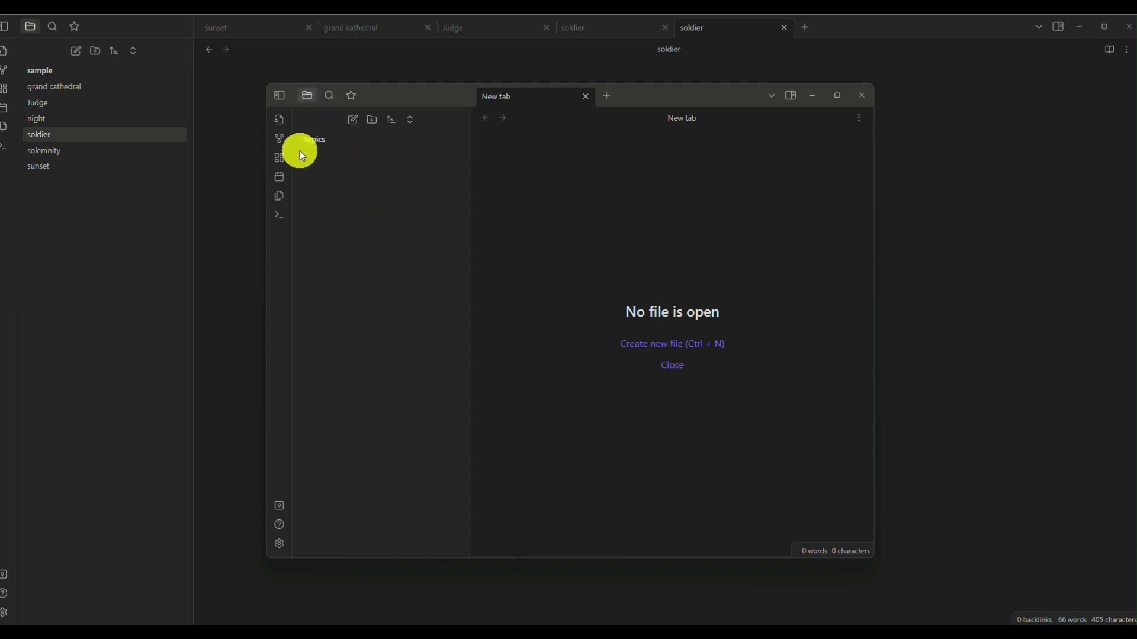
Step: Create a new note in the topics vault and write "create notes" in its body
click(352, 122)
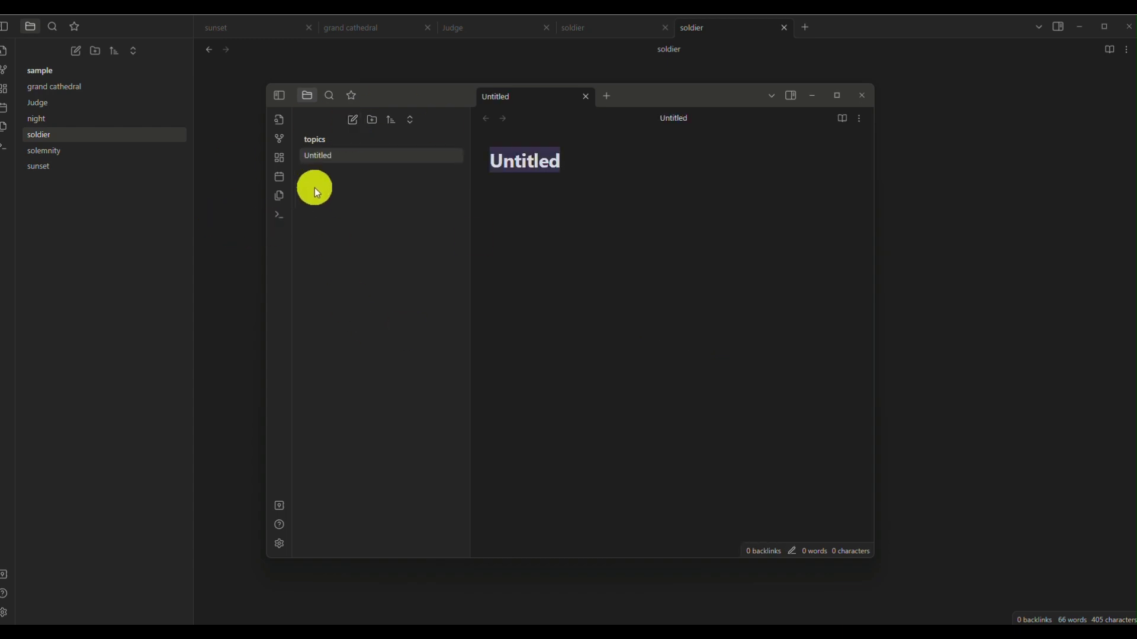
click(540, 151)
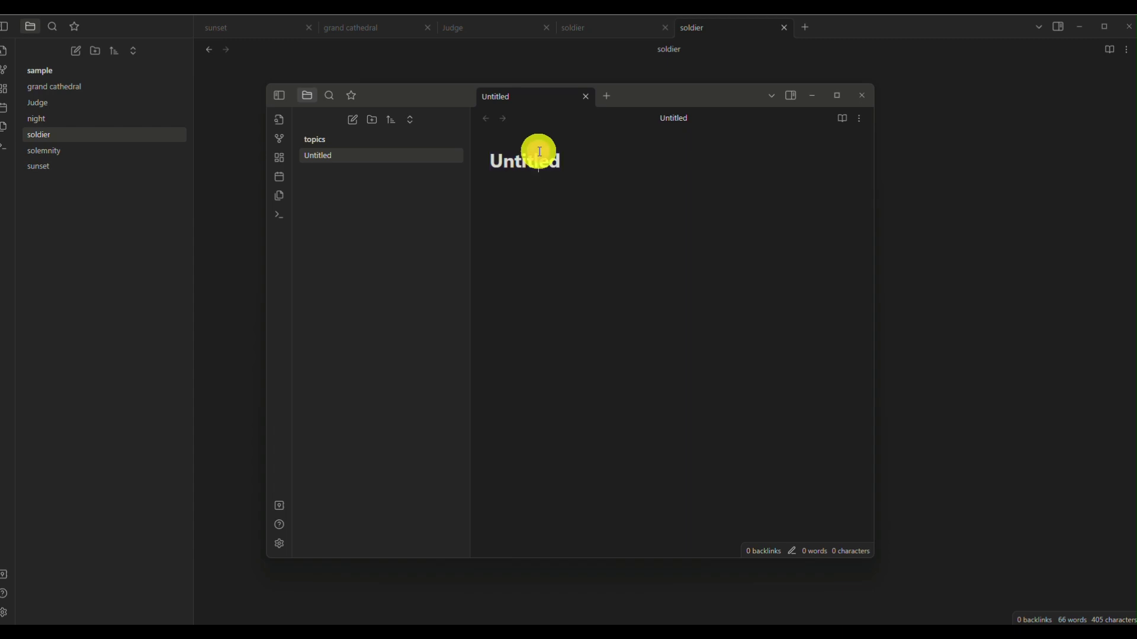
click(561, 192)
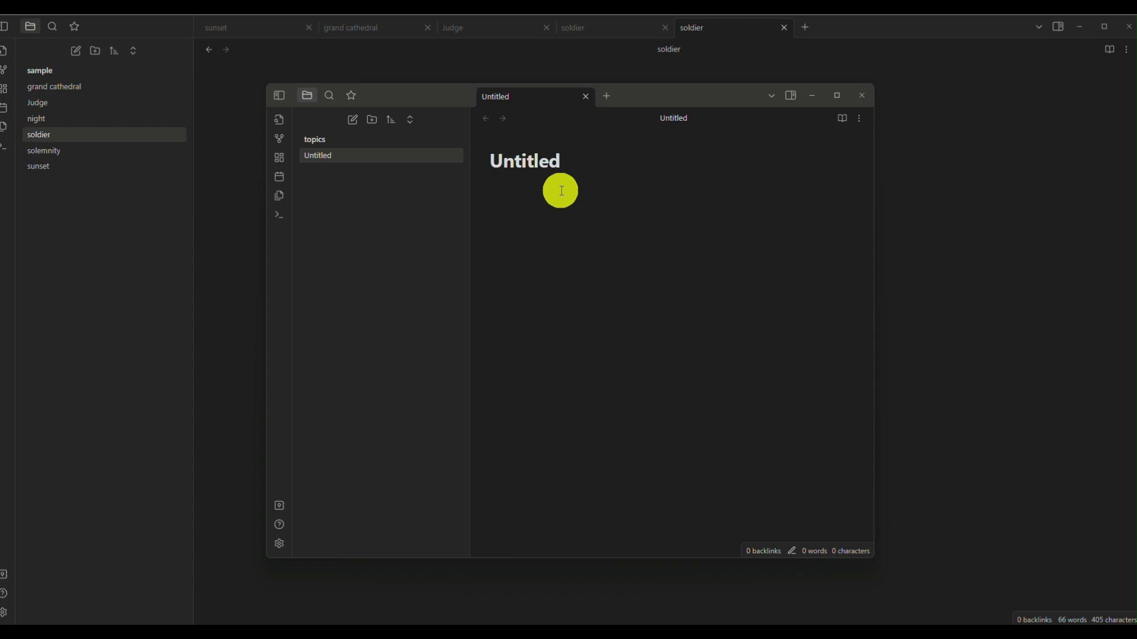
text(create note)
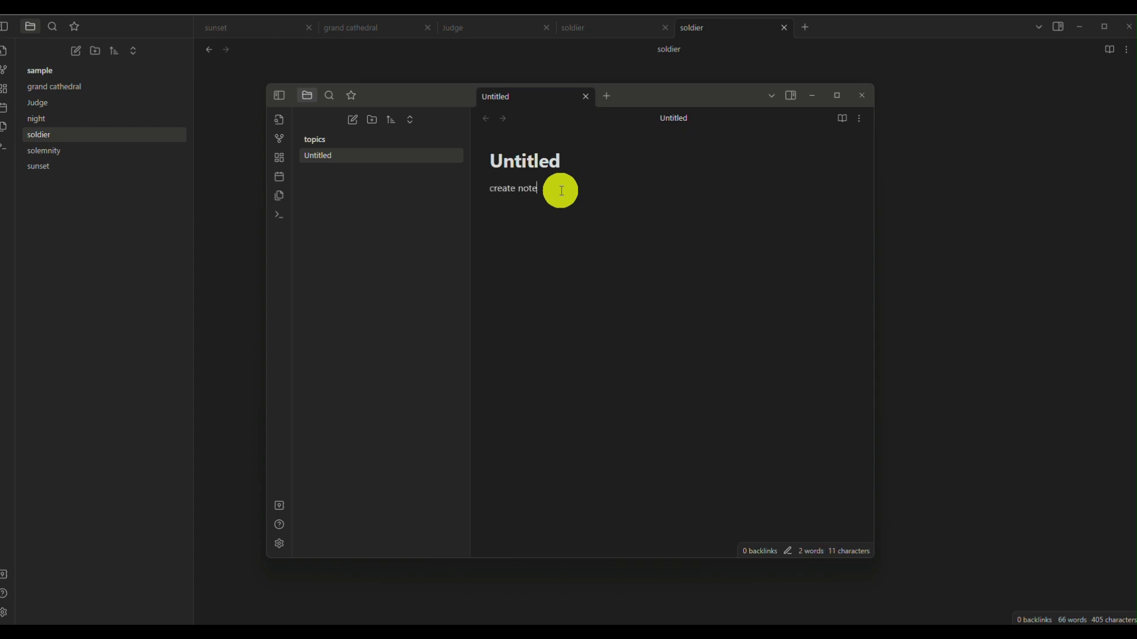
text(s and)
key(BackSpace)
key(BackSpace)
key(BackSpace)
key(BackSpace)
key(BackSpace)
key(BackSpace)
key(BackSpace)
key(BackSpace)
key(BackSpace)
key(BackSpace)
text(te notes)
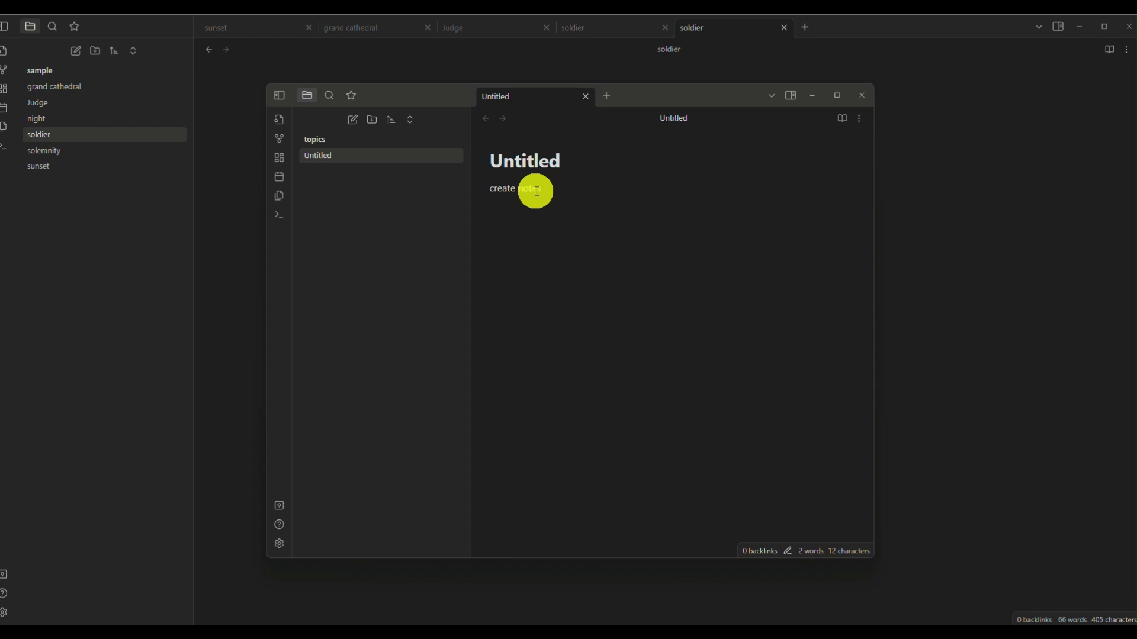
Step: Add a second blank note, and write "make connections." below the existing text of the first note
click(352, 120)
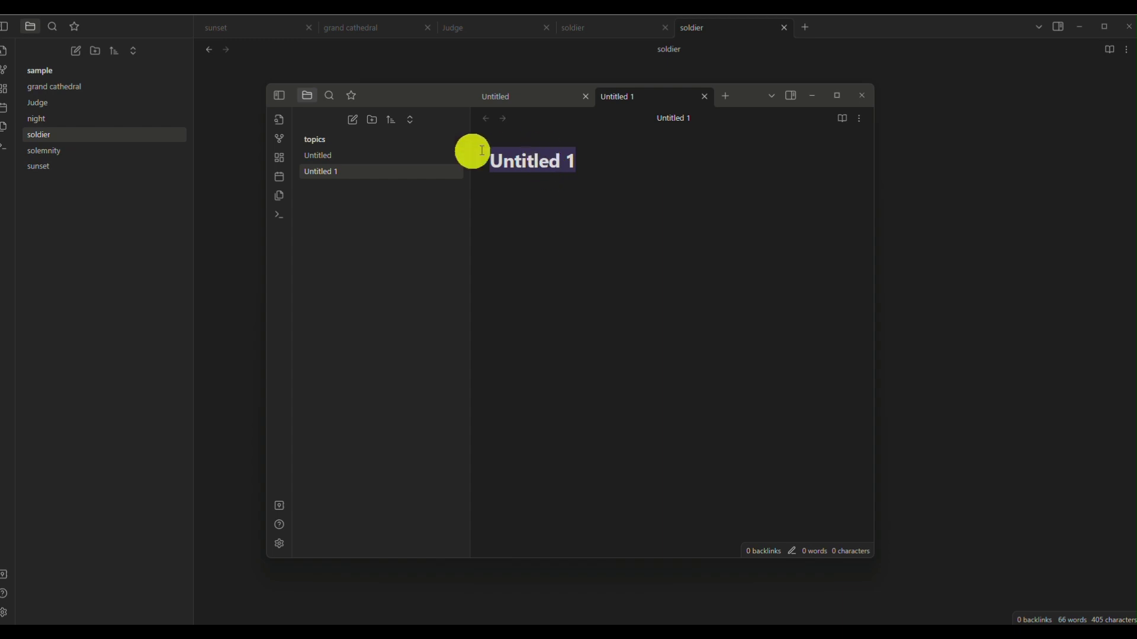
click(391, 155)
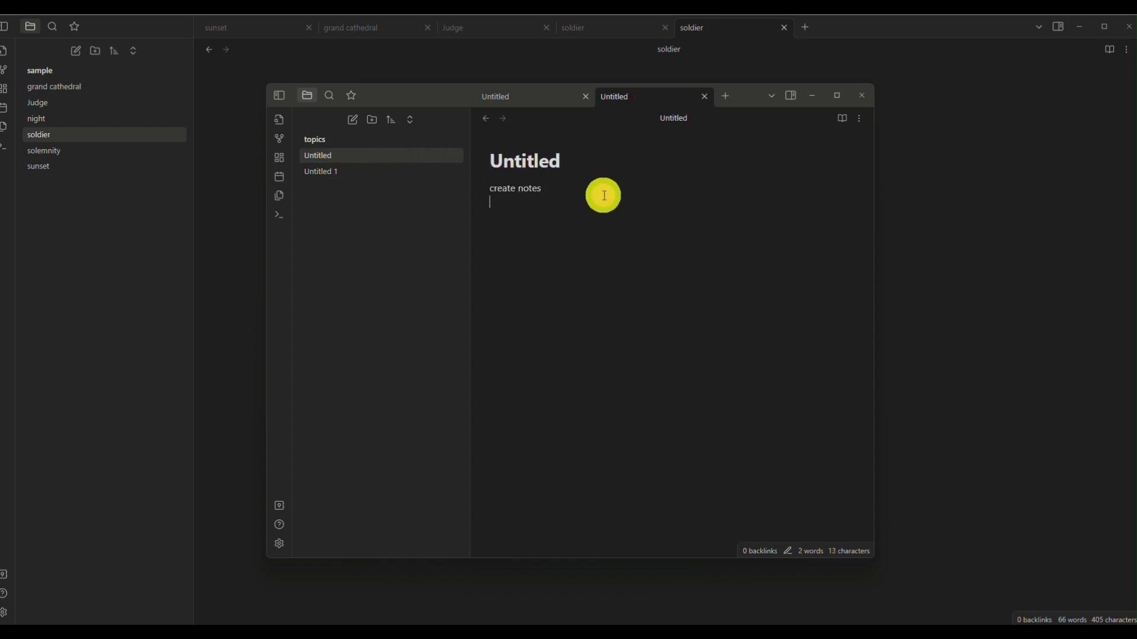
key(Return)
text(make connection)
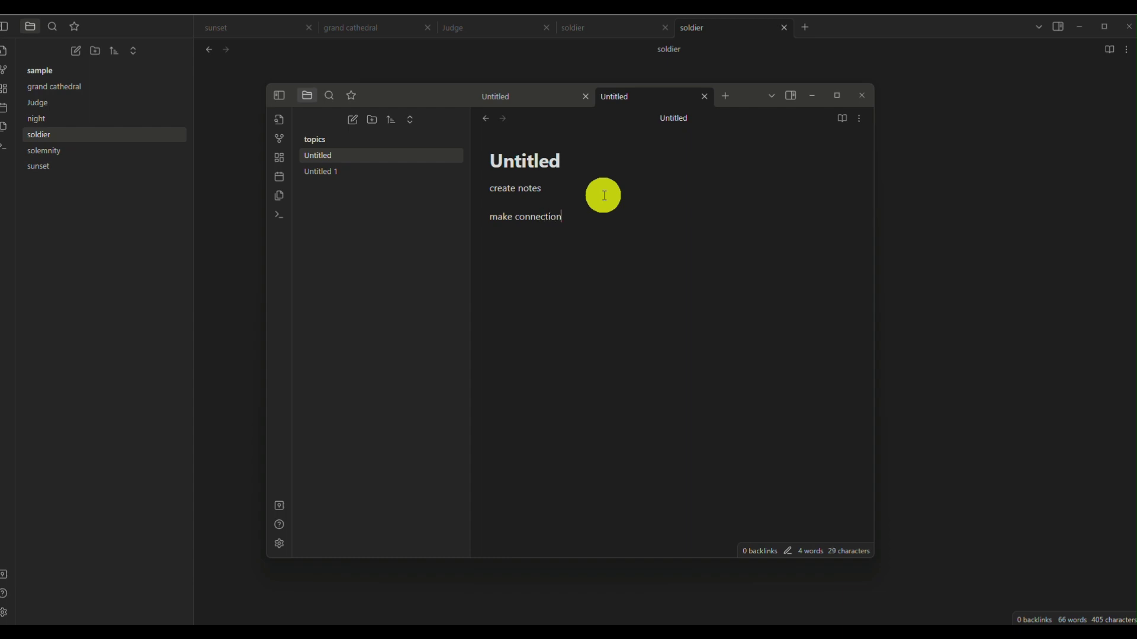
text(s.)
key(Return)
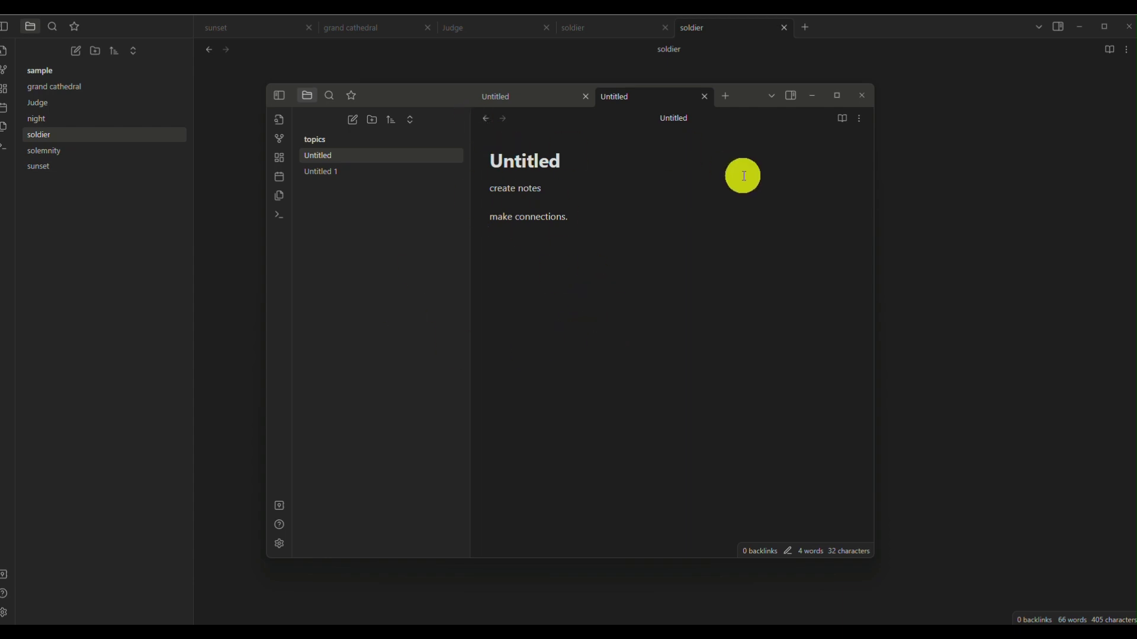
Step: Switch to the sample vault and look through its grand cathedral, Judge, night, soldier and sunset notes for their solemnity links
click(815, 93)
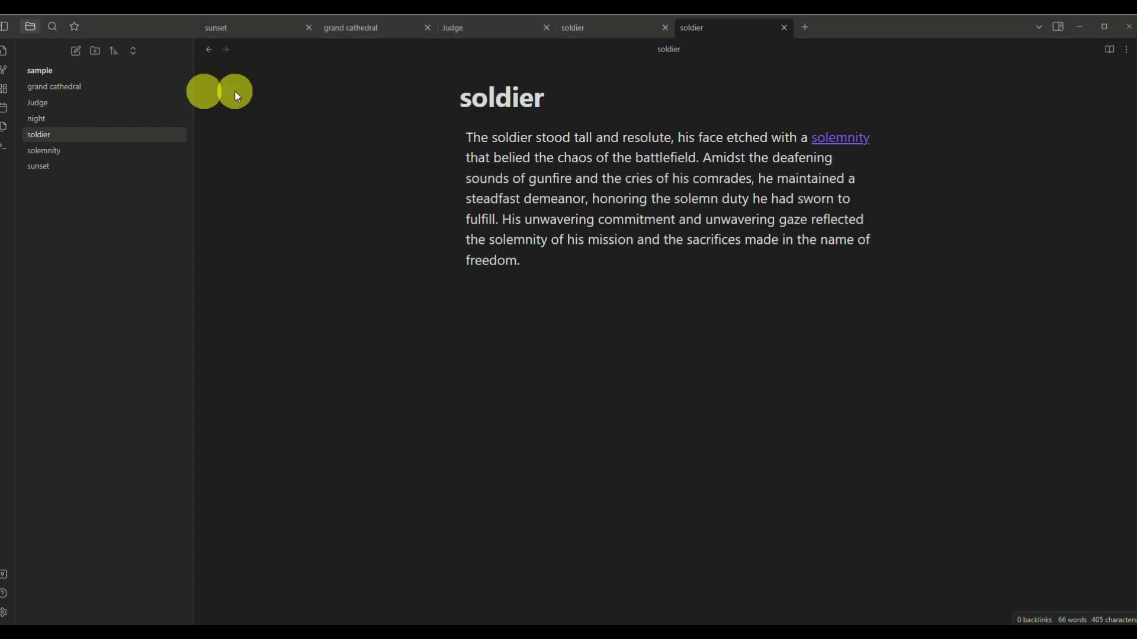
click(41, 85)
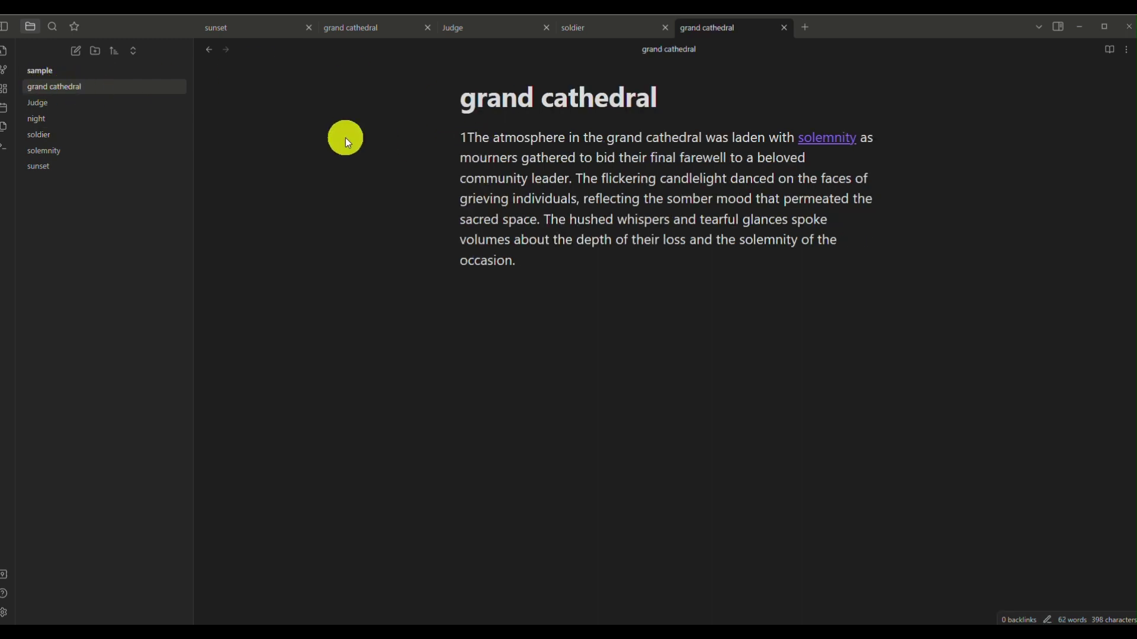
click(81, 105)
click(83, 117)
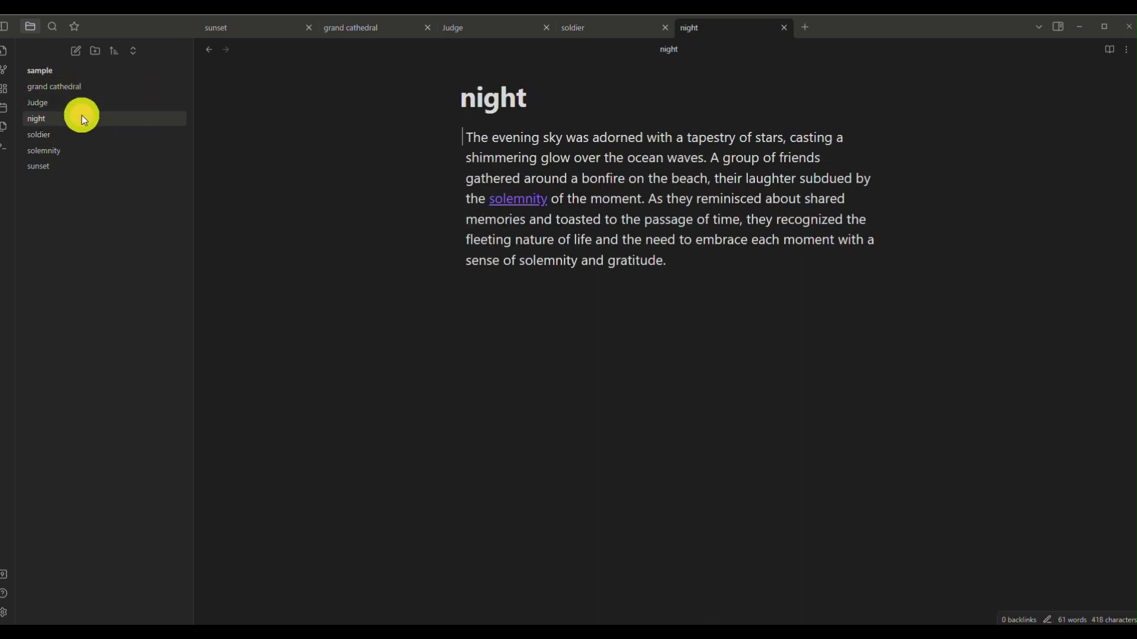
click(76, 139)
click(74, 170)
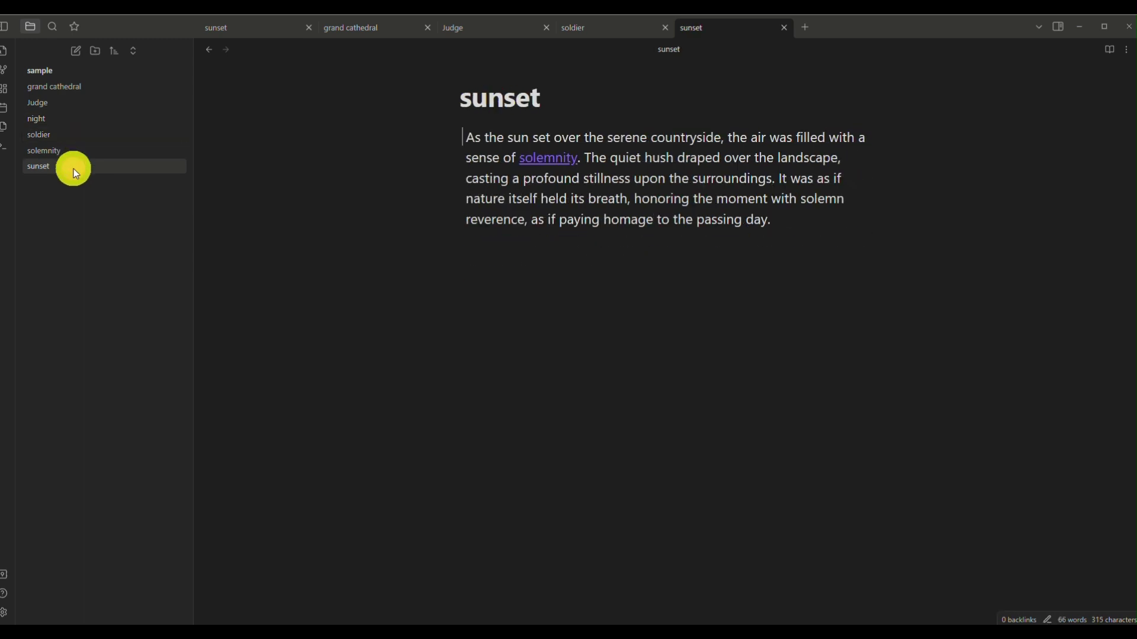
click(101, 87)
click(102, 100)
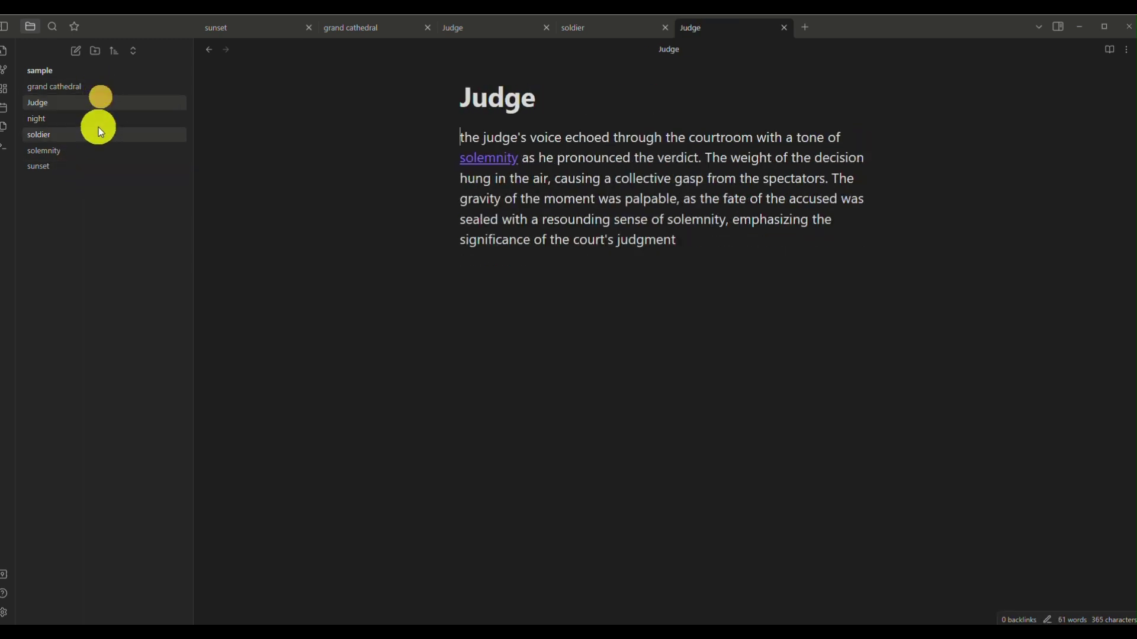
click(98, 129)
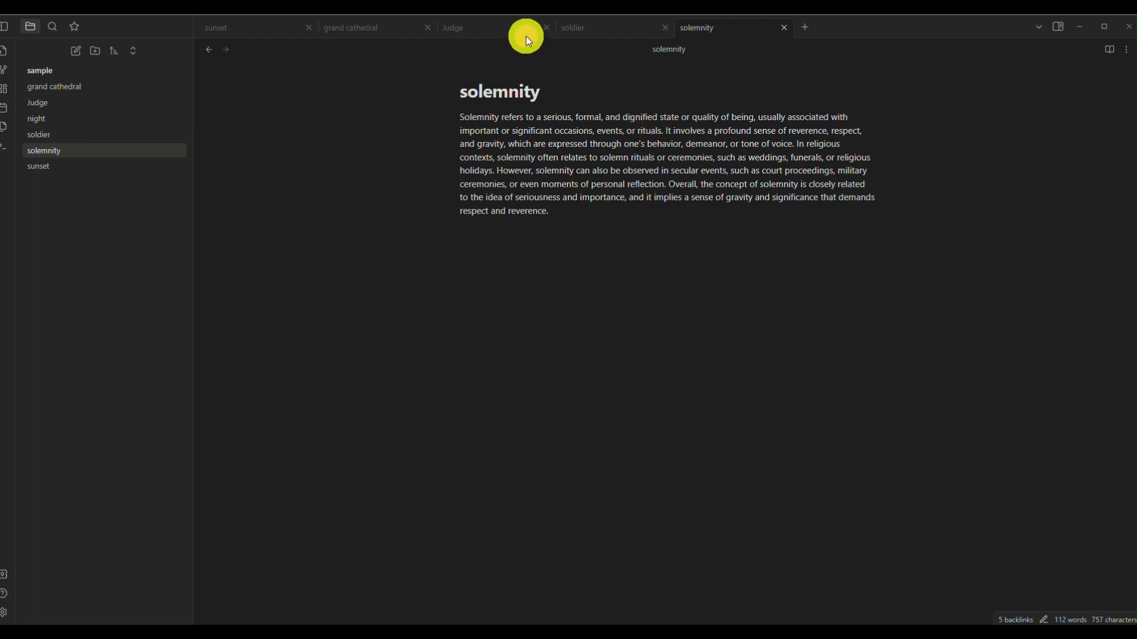
Step: Open the local graph of the solemnity note as a linked view
scroll(465, 83, up, 5)
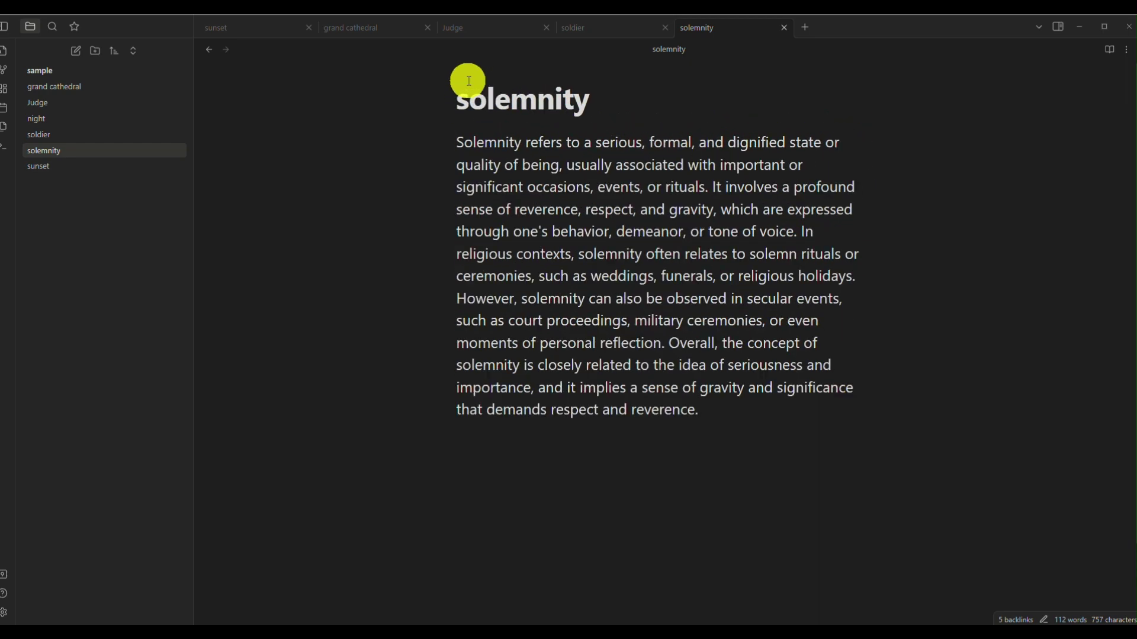
scroll(535, 157, down, 5)
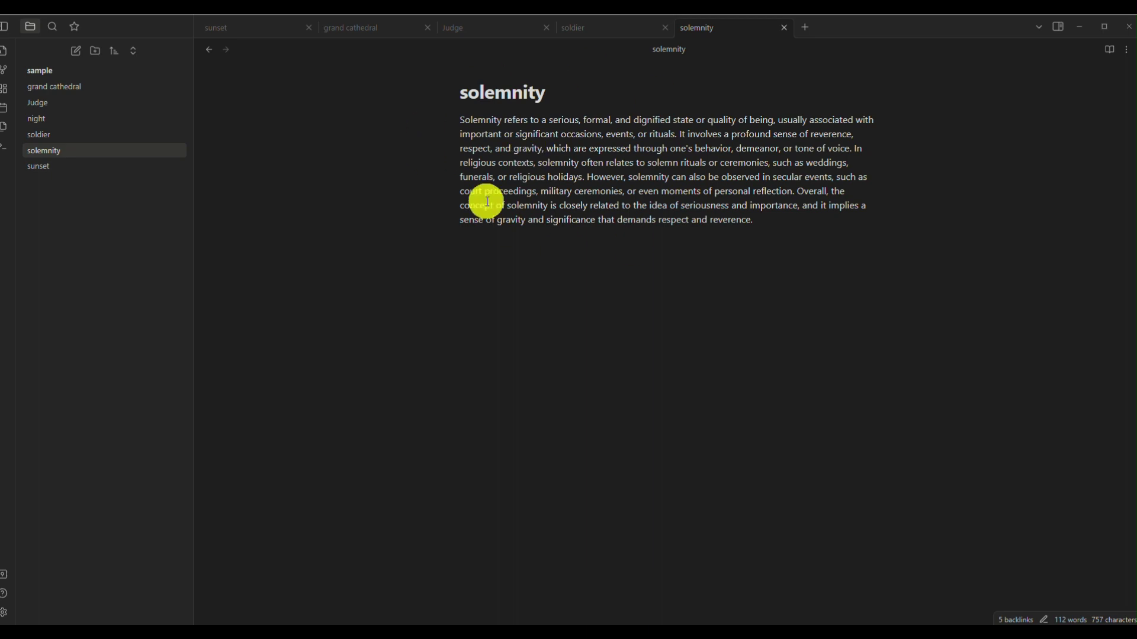
scroll(665, 228, up, 4)
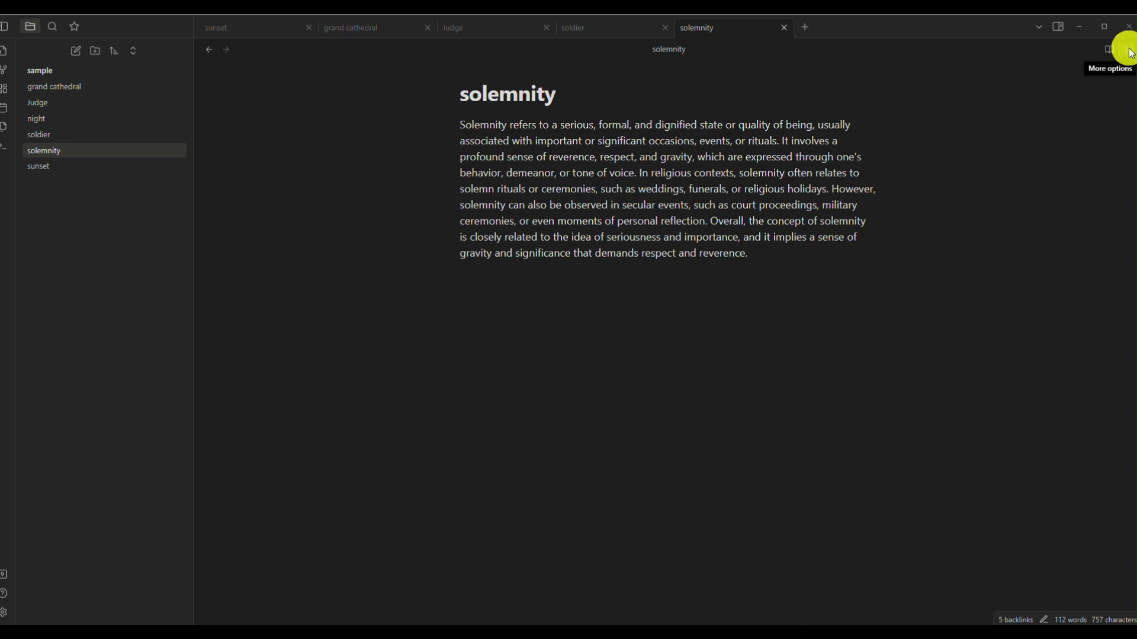
click(1128, 51)
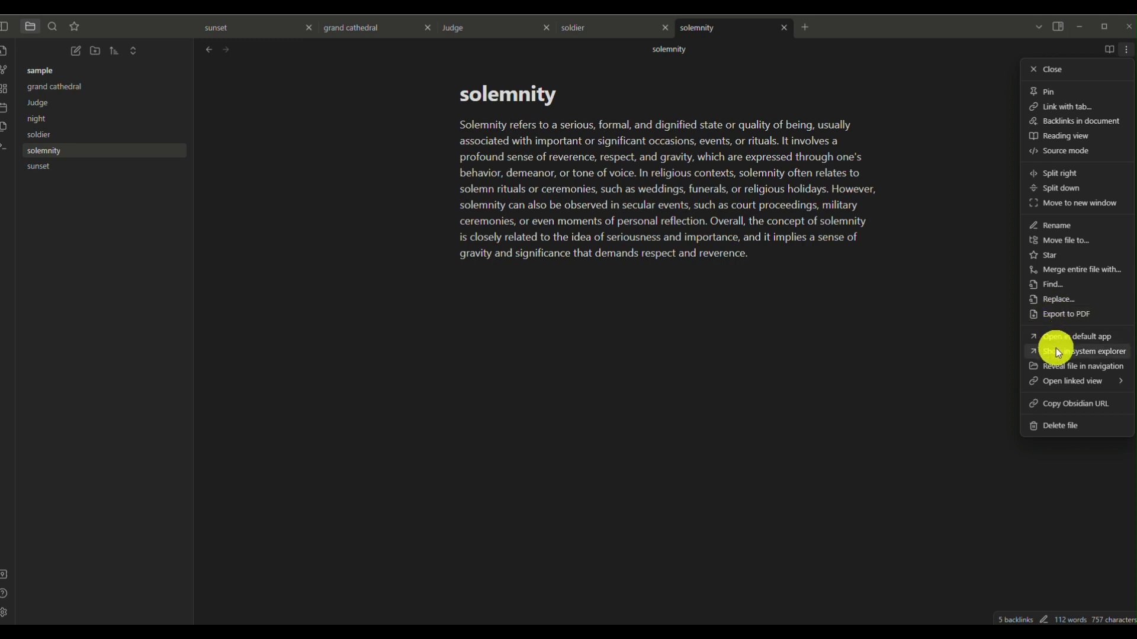
mouse_move(1069, 388)
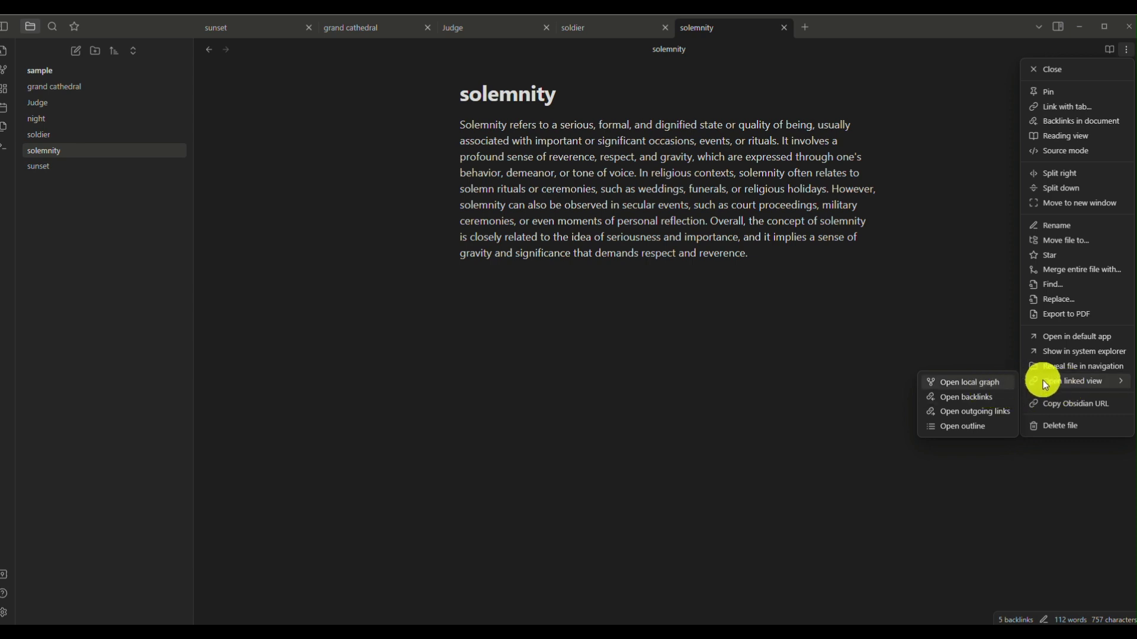
click(1004, 387)
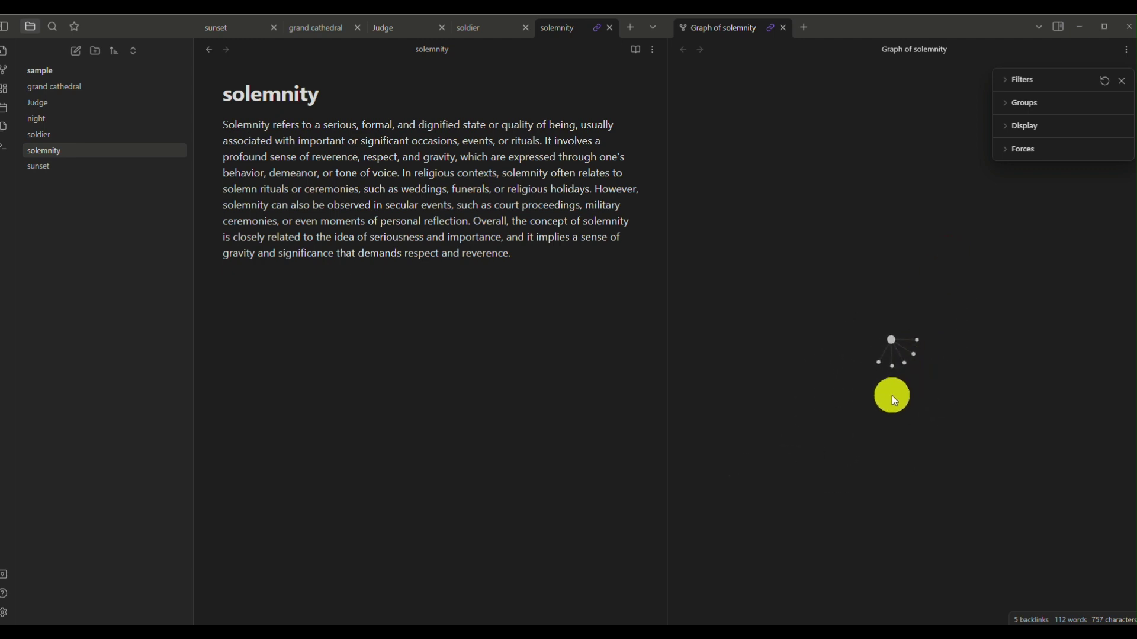
Step: Examine how the solemnity node connects to the other notes in the local graph
scroll(891, 396, up, 3)
scroll(892, 395, up, 5)
scroll(892, 396, up, 3)
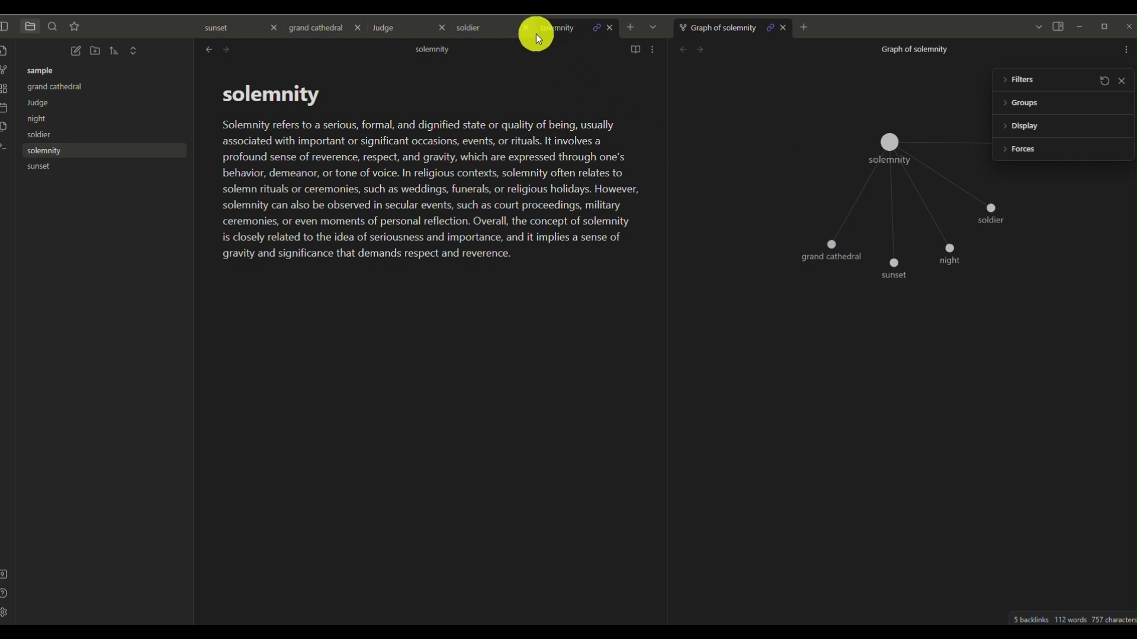
drag(527, 33, 522, 29)
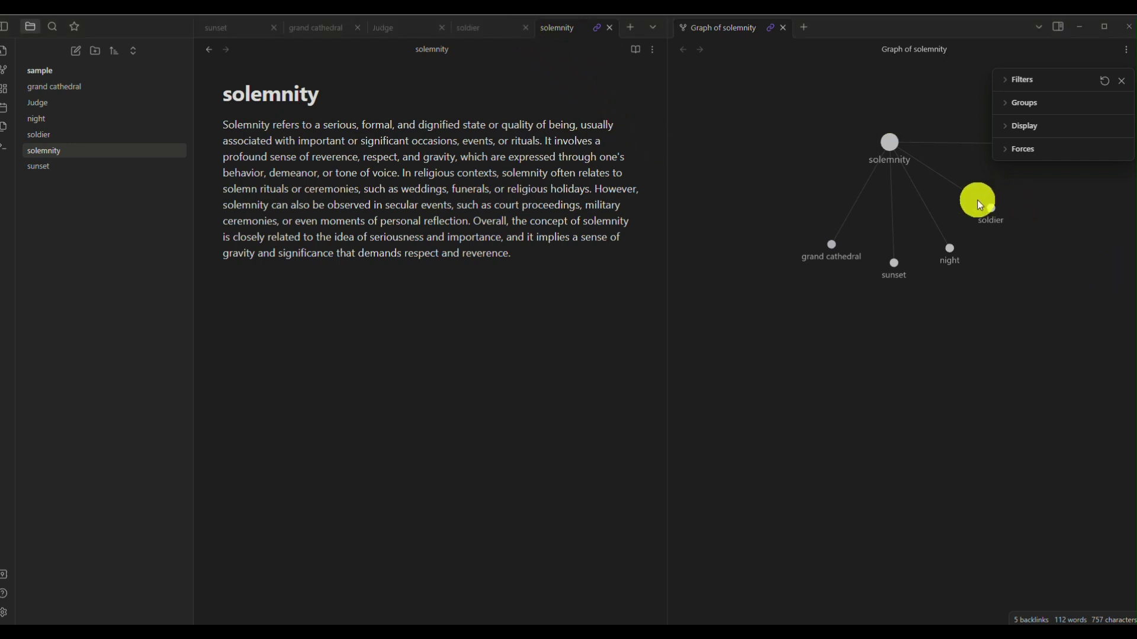
scroll(907, 201, up, 3)
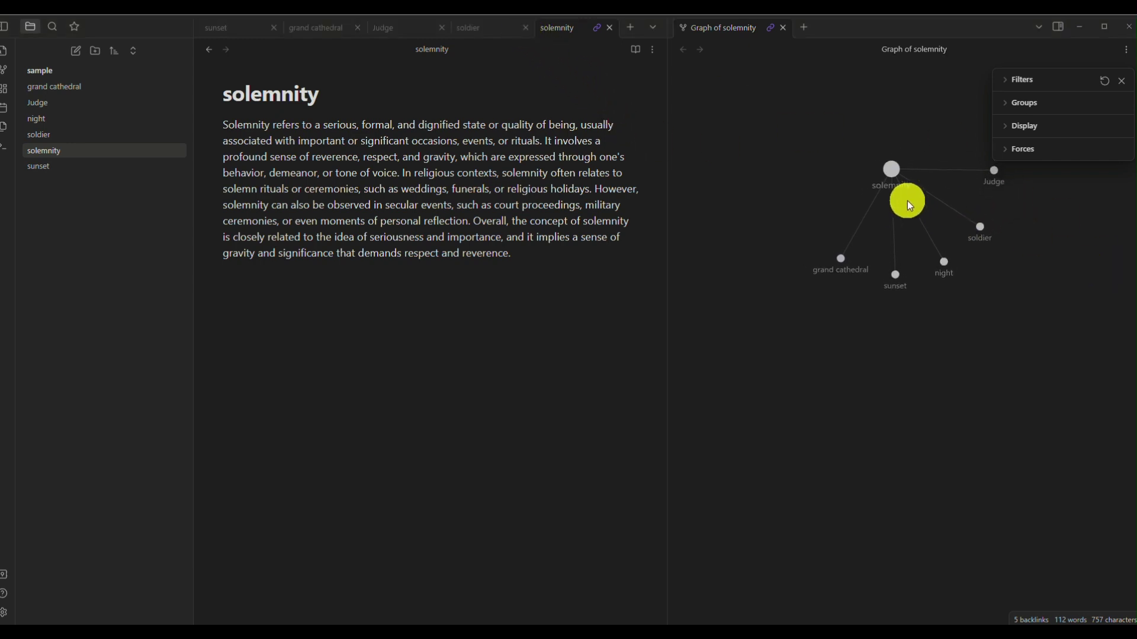
scroll(907, 201, down, 3)
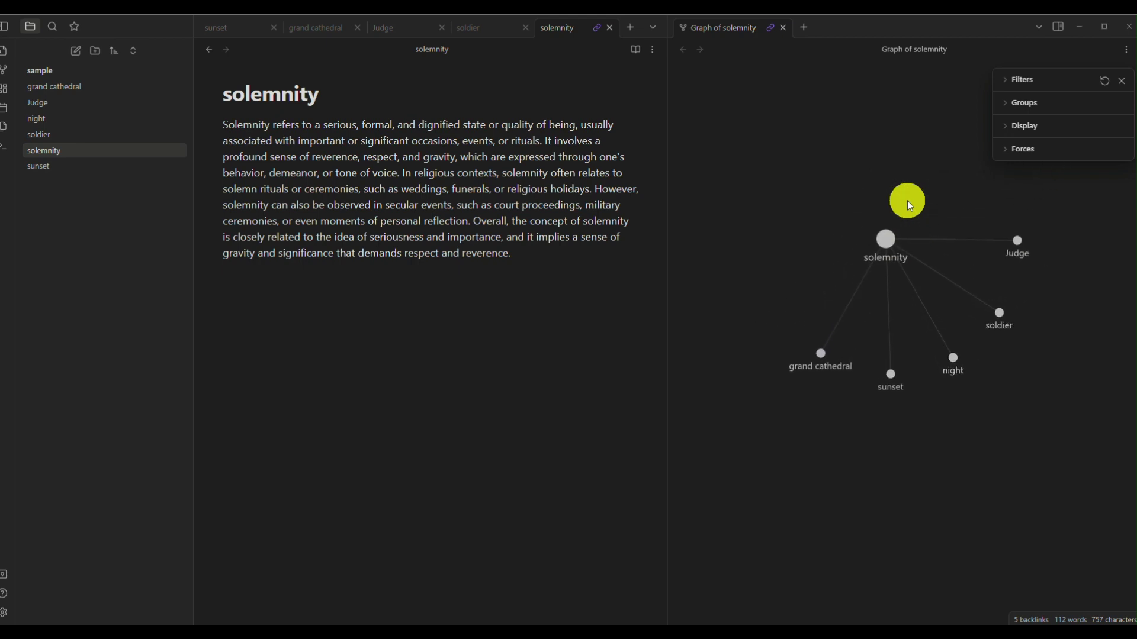
scroll(907, 201, up, 3)
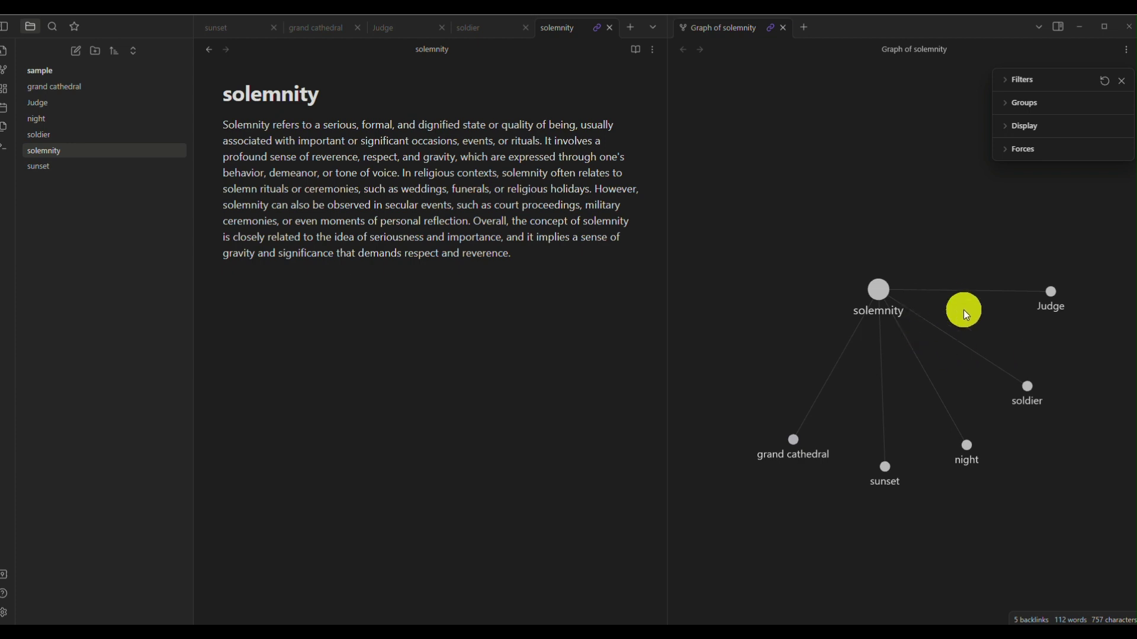
Step: Inspect the solemnity local graph at wider and closer zoom levels to see all its connected notes
scroll(899, 303, down, 5)
scroll(899, 304, up, 4)
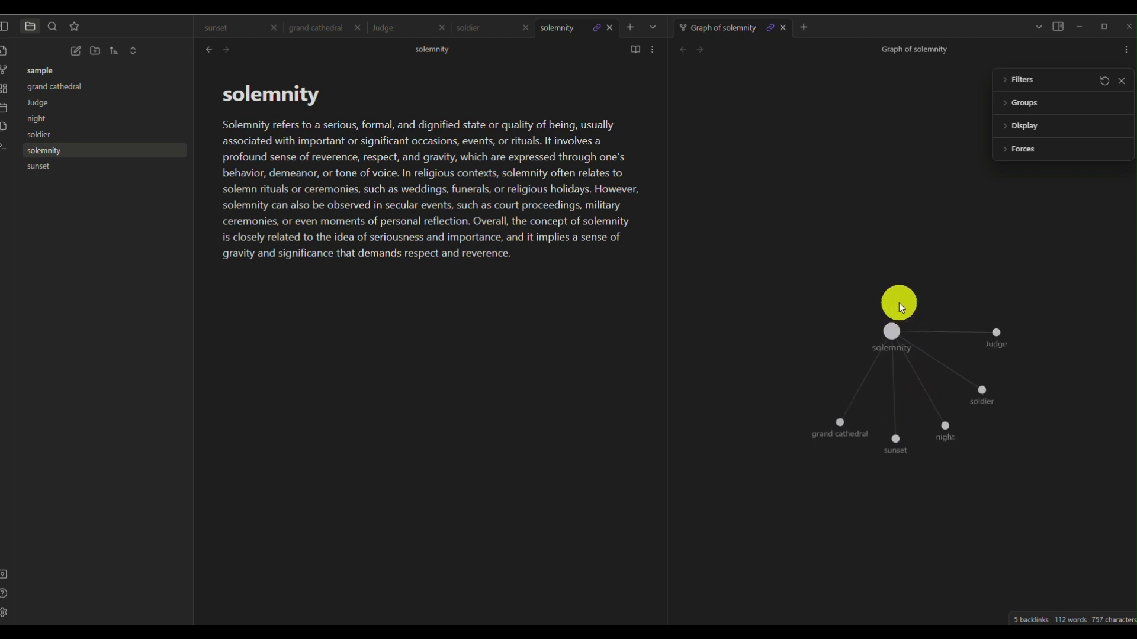
scroll(757, 485, down, 3)
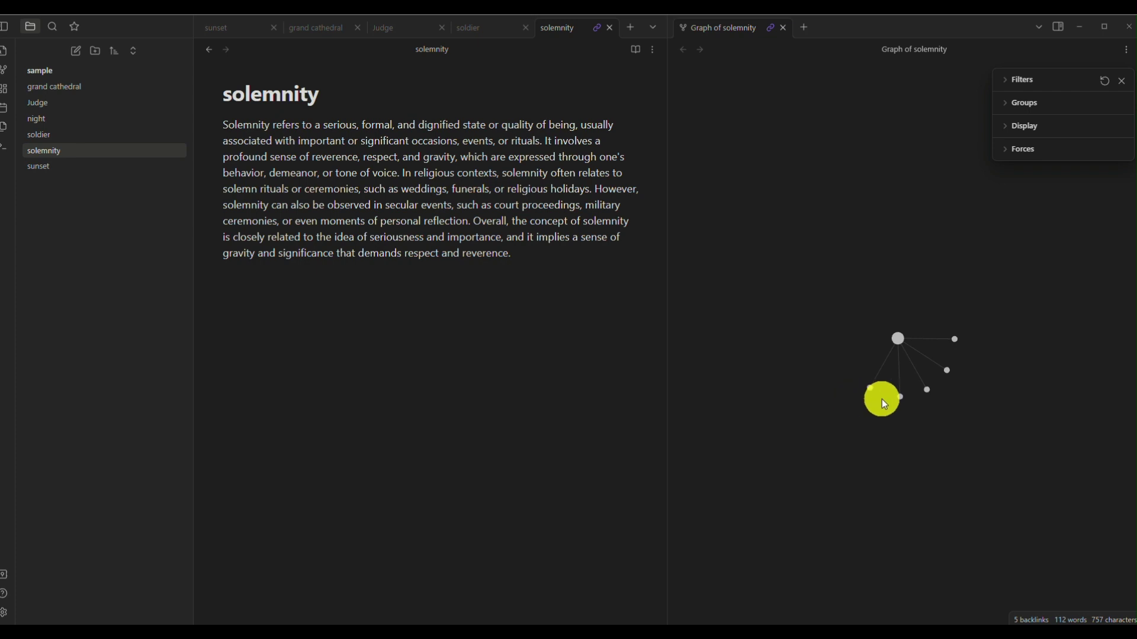
scroll(882, 399, up, 3)
scroll(882, 400, up, 2)
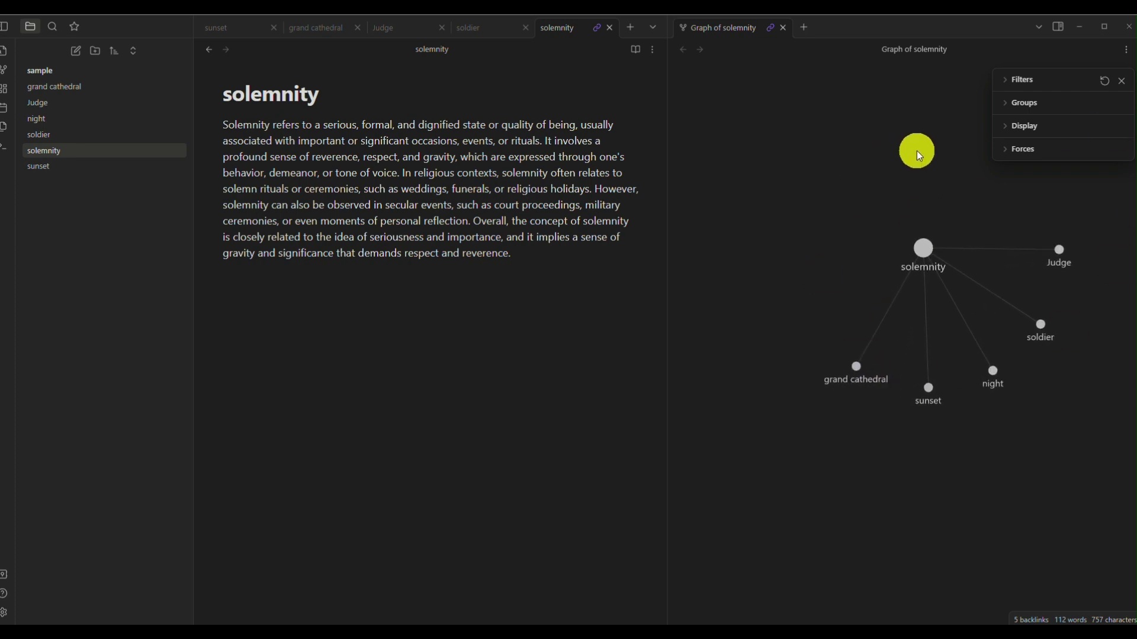
Step: Look through the local graph's filter, group and display settings, and increase the link thickness slightly
click(1035, 85)
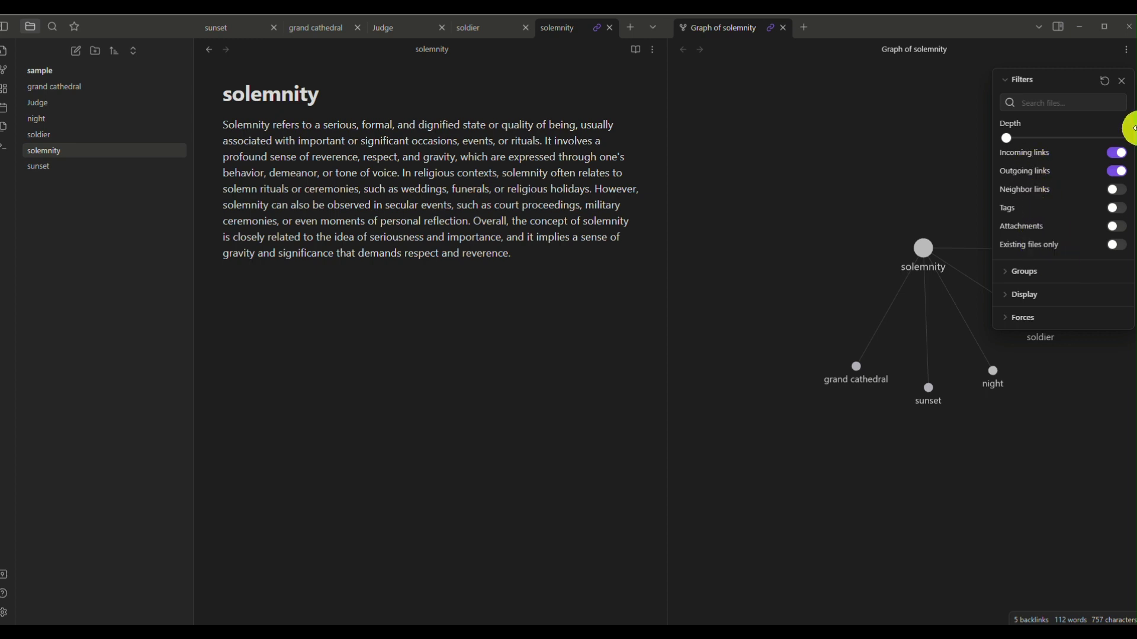
click(1070, 269)
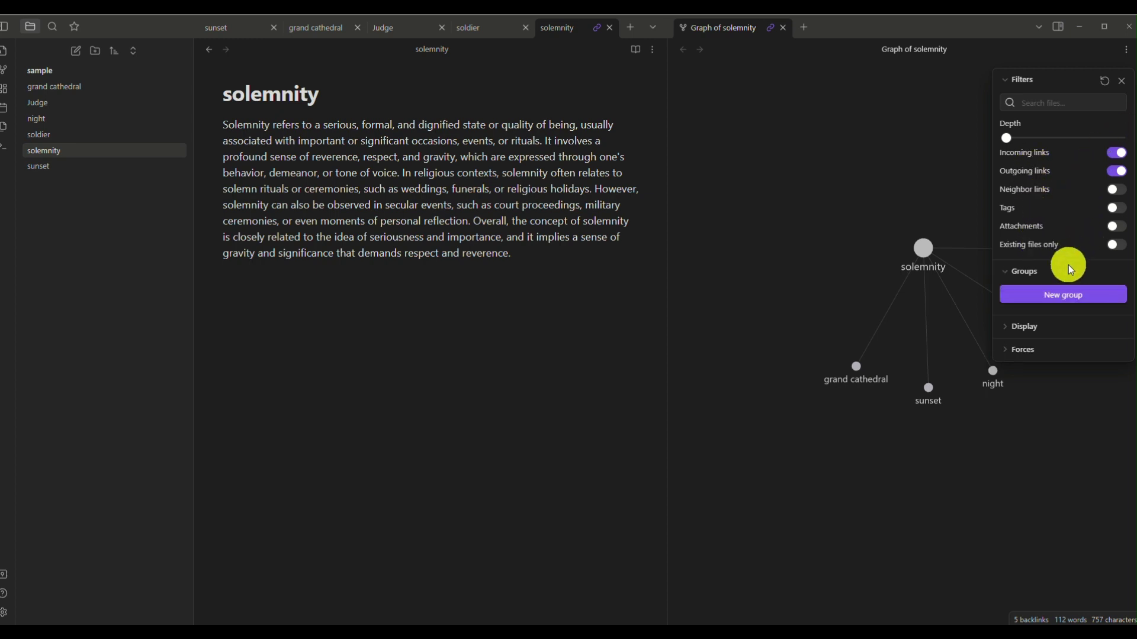
click(1061, 329)
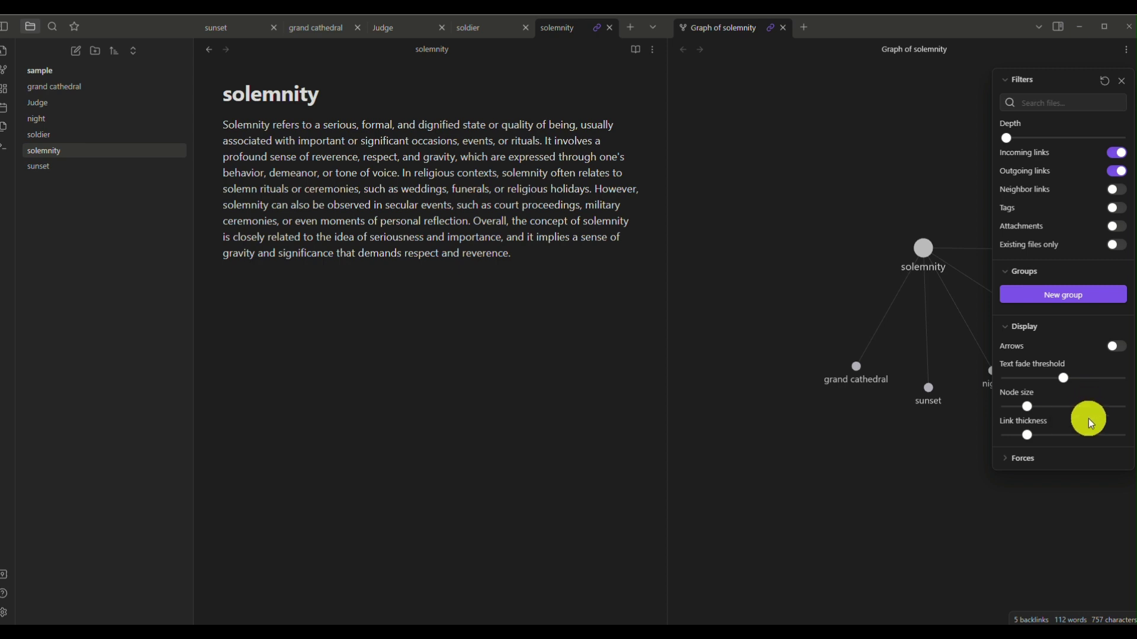
drag(1027, 435, 1034, 460)
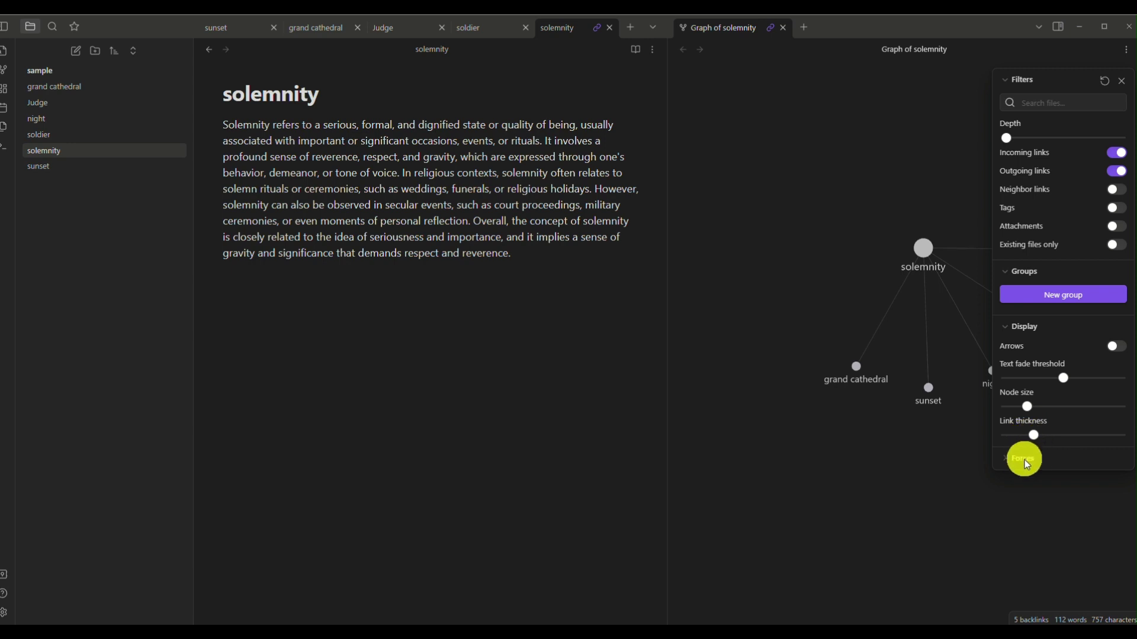
Step: Set the local graph's center force to its maximum, with the group and display settings collapsed
click(1024, 459)
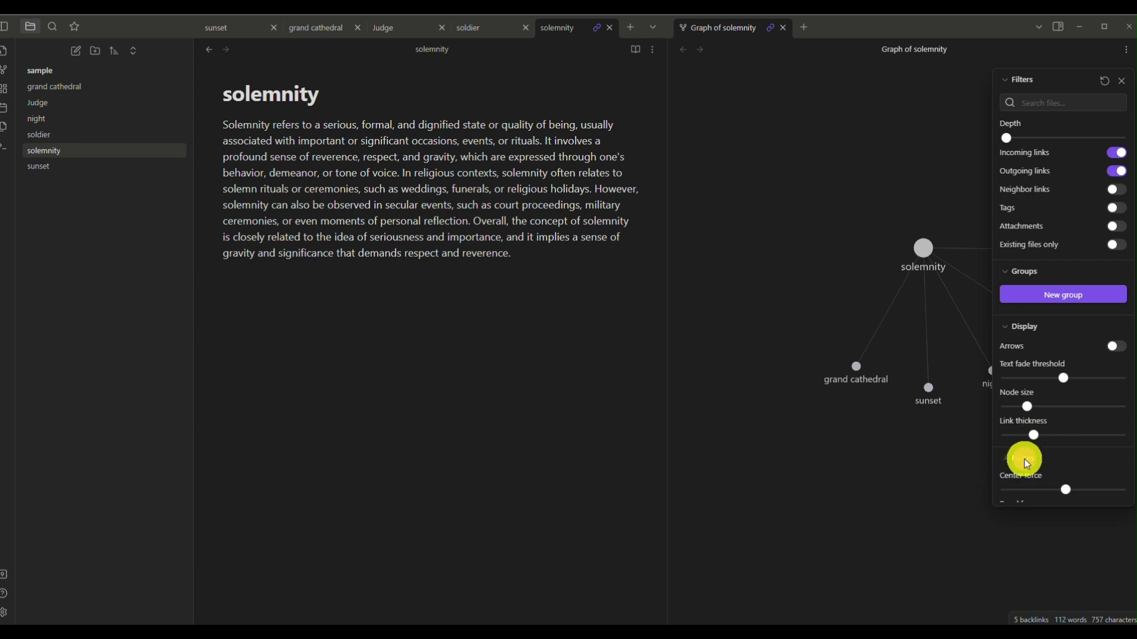
click(1012, 328)
click(1012, 272)
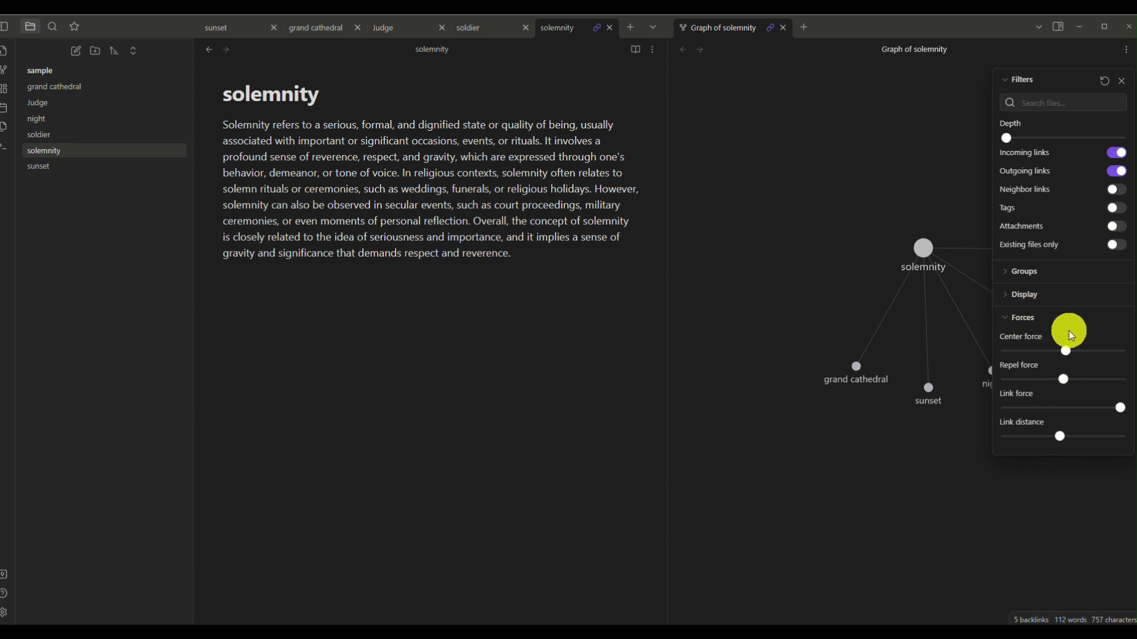
drag(1068, 351, 1132, 353)
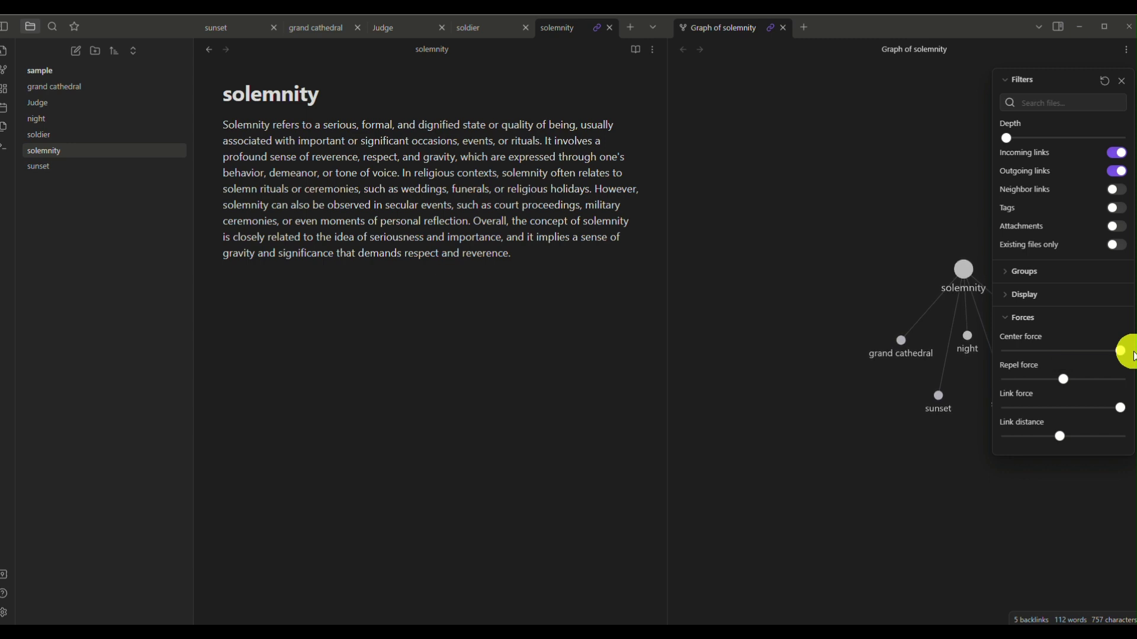
Step: Turn on arrows and neighbor links for the local graph, and try the tags filter on and off
click(1058, 303)
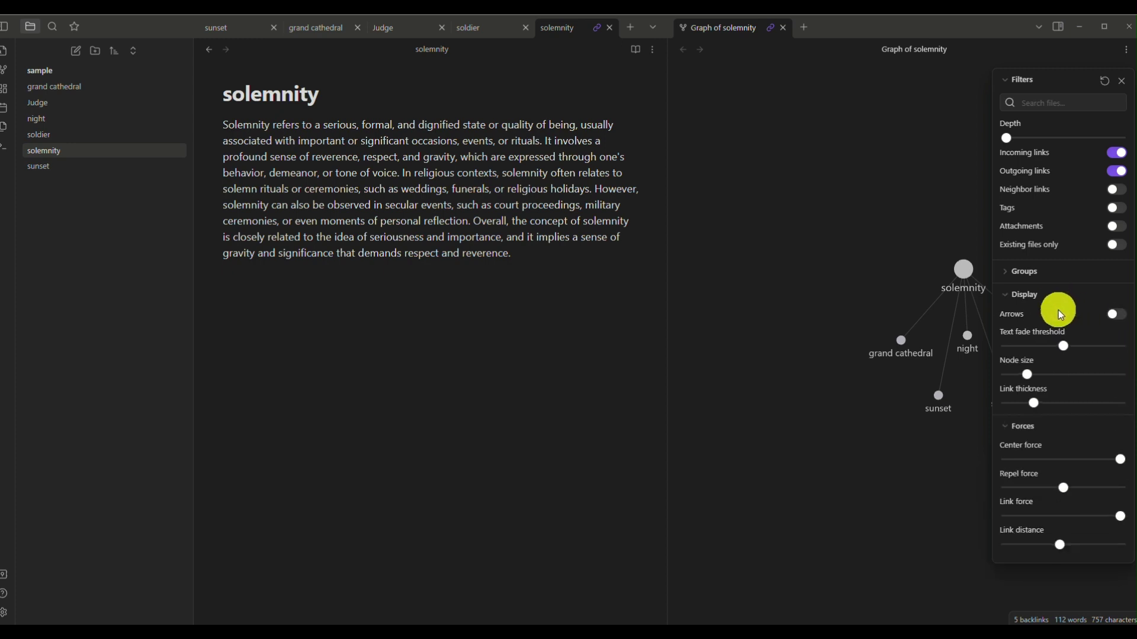
click(1035, 275)
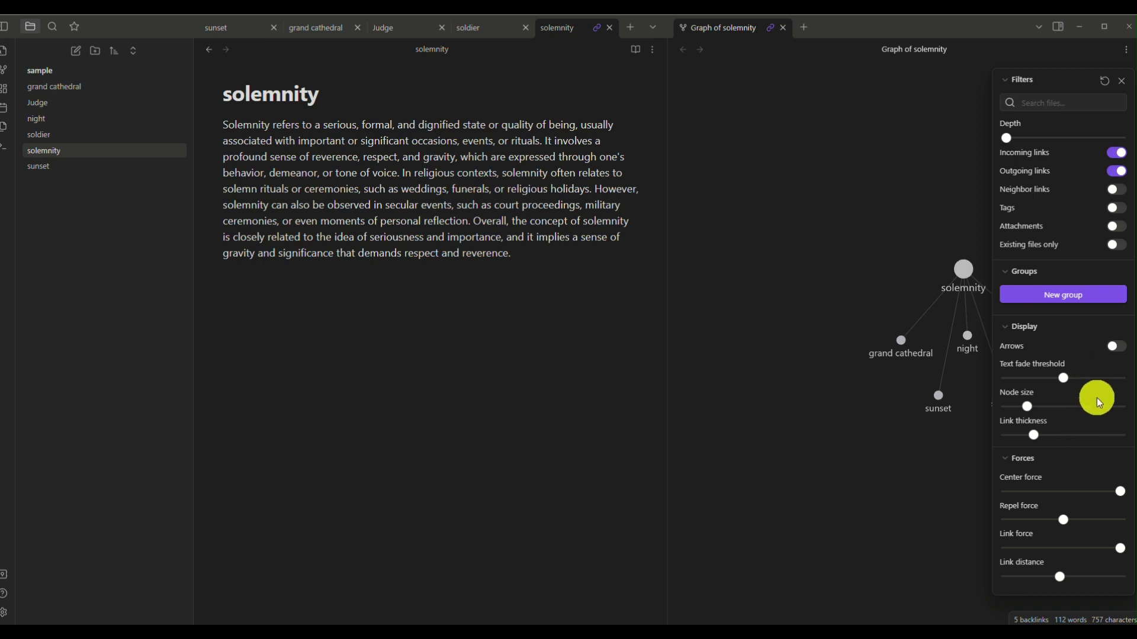
click(1117, 350)
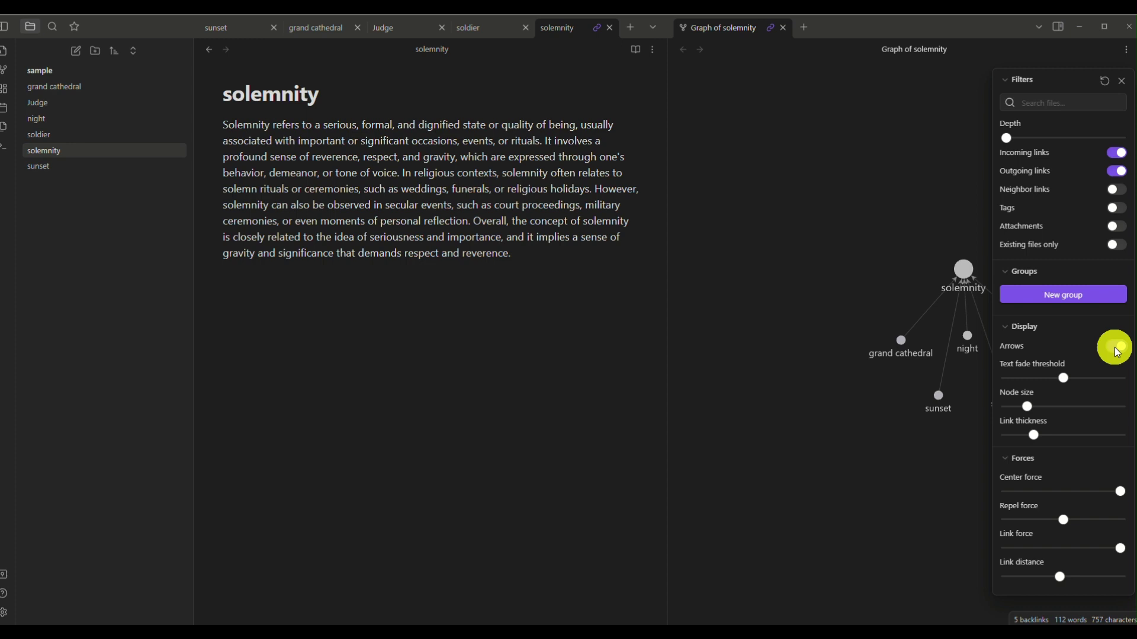
click(1118, 191)
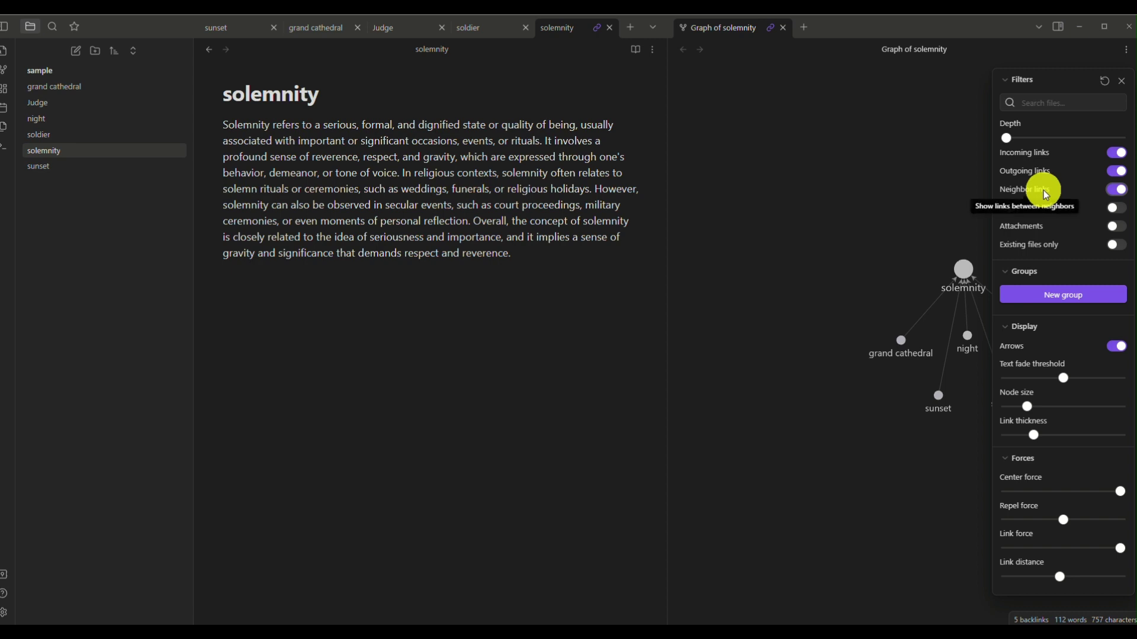
click(1117, 212)
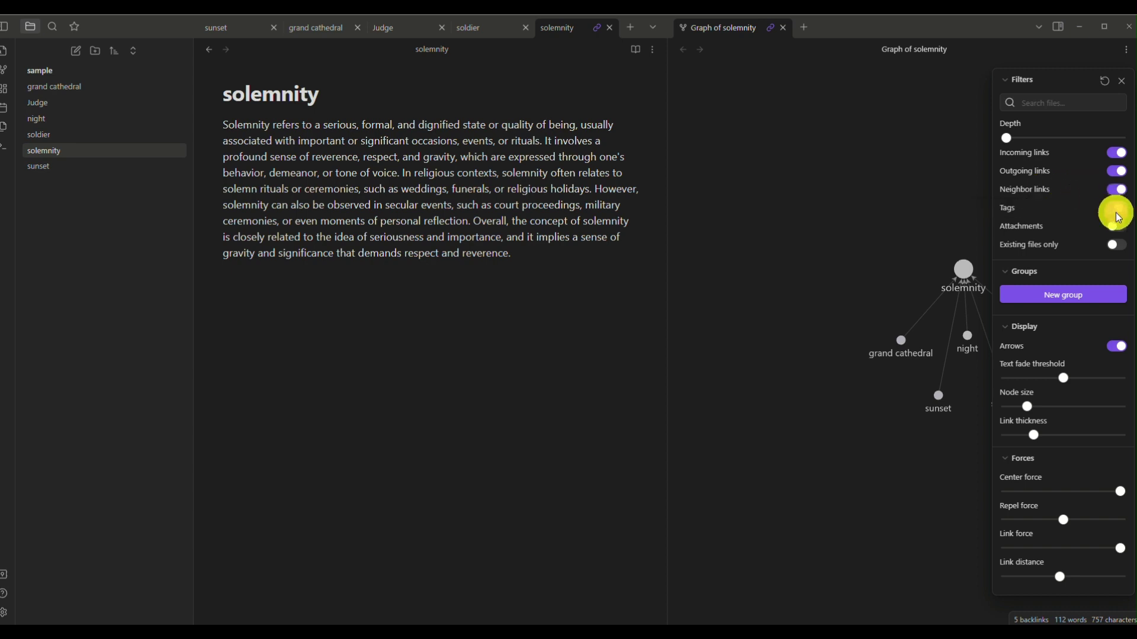
click(1117, 208)
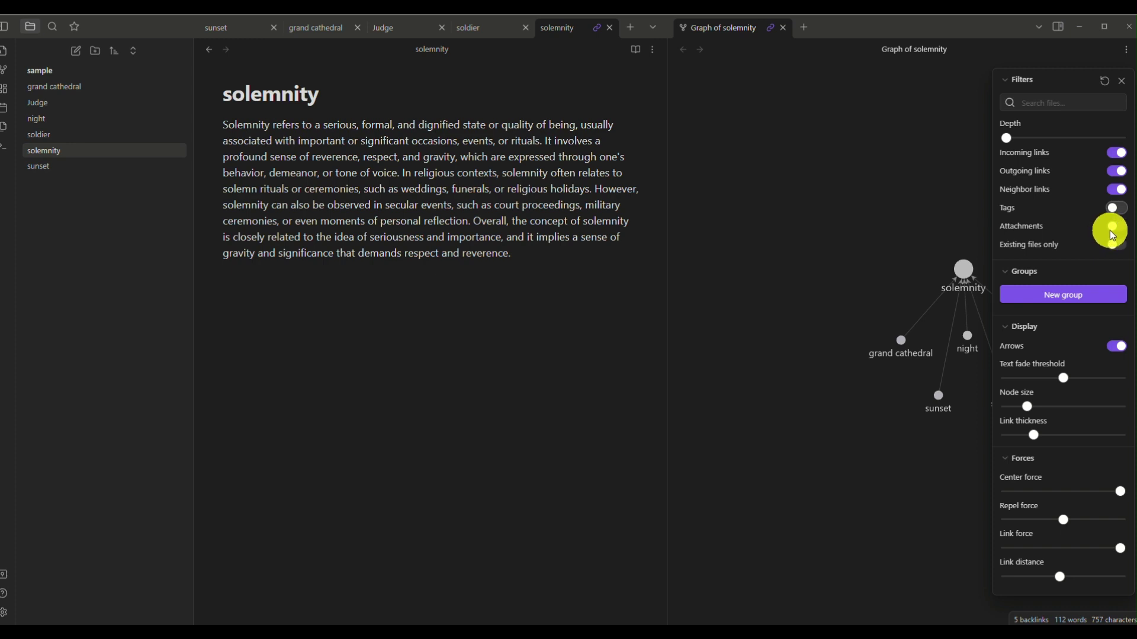
Step: Restore the local graph's default settings, enable only neighbor links in addition, and close the graph settings
click(1012, 83)
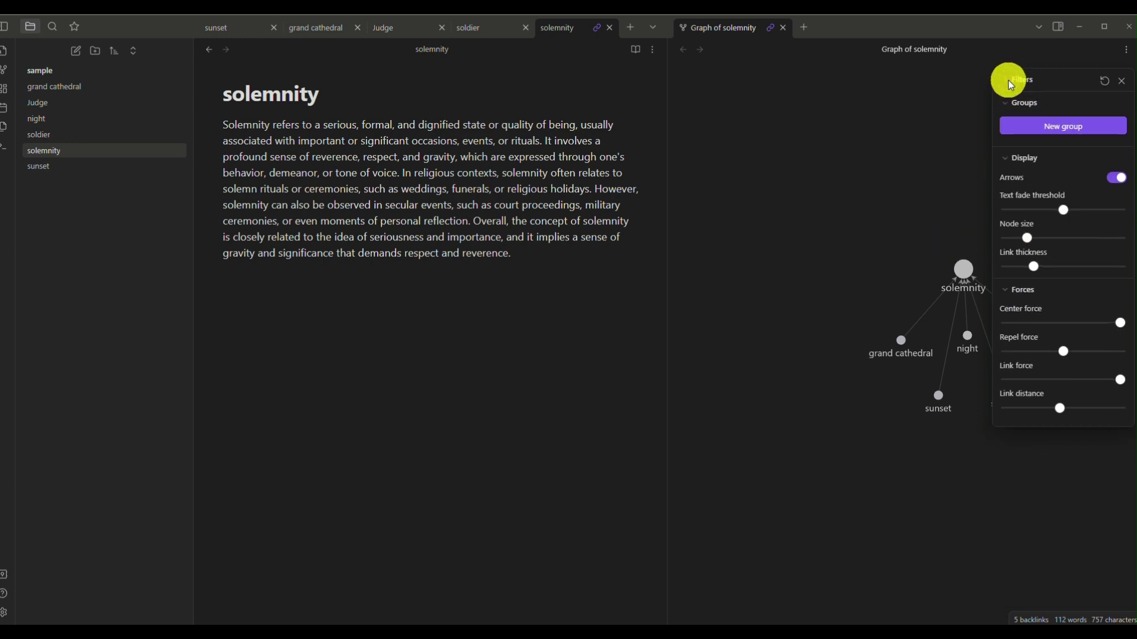
click(1105, 82)
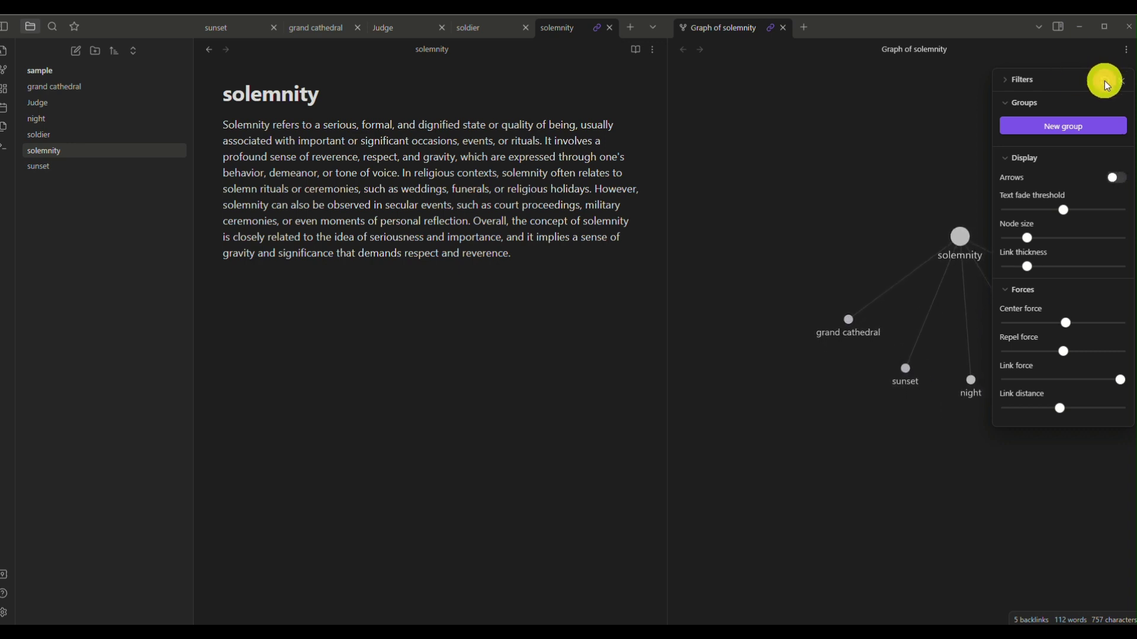
click(1014, 80)
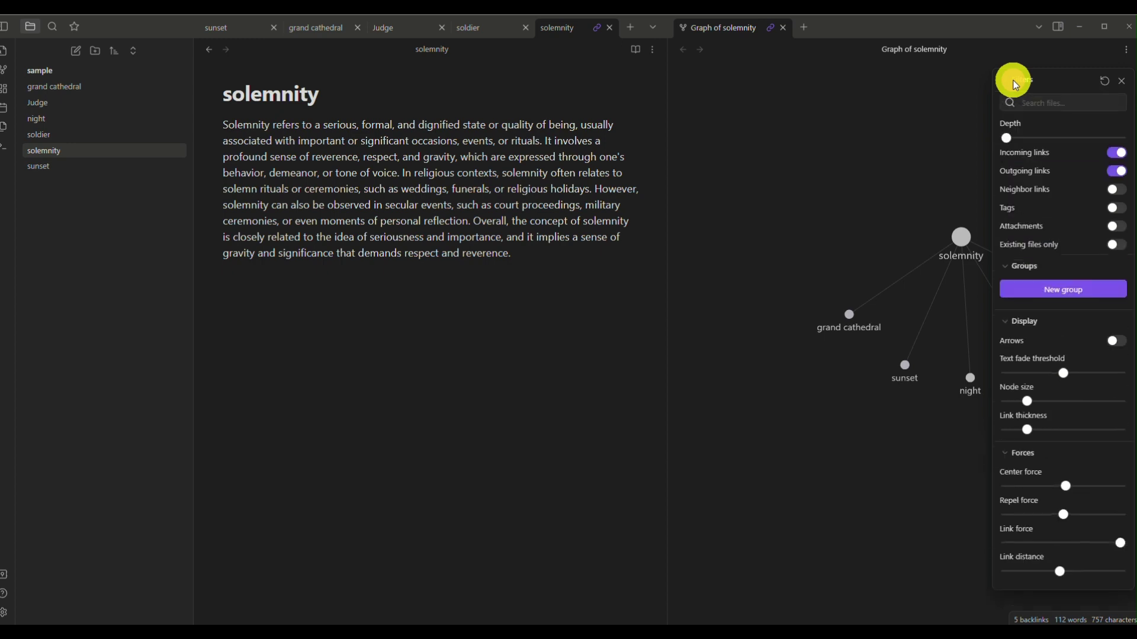
click(1119, 190)
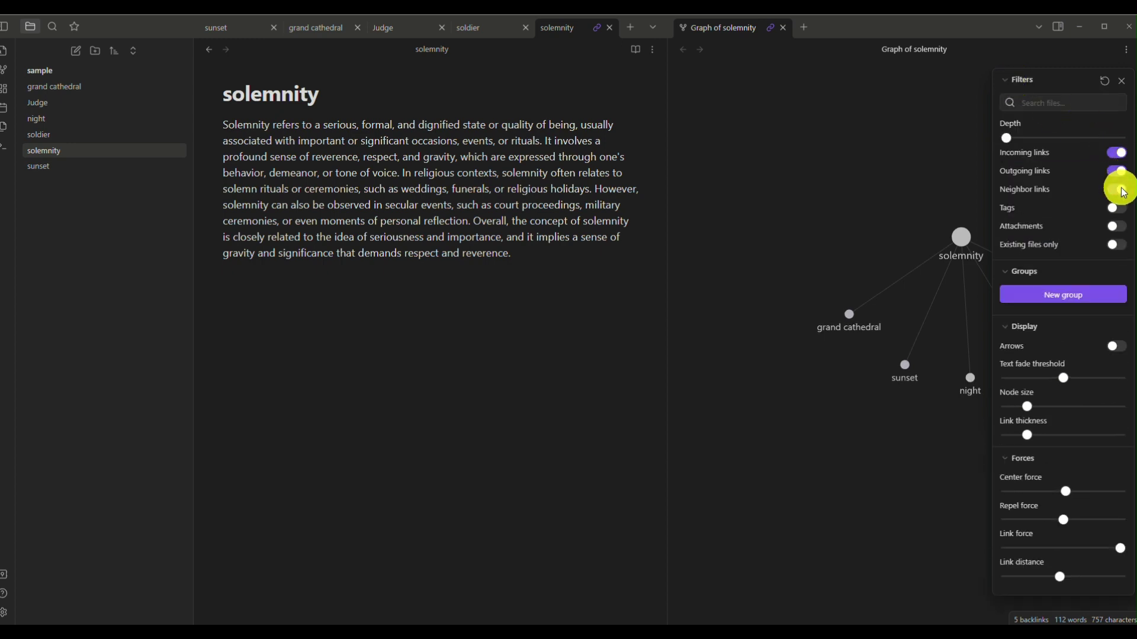
click(1122, 81)
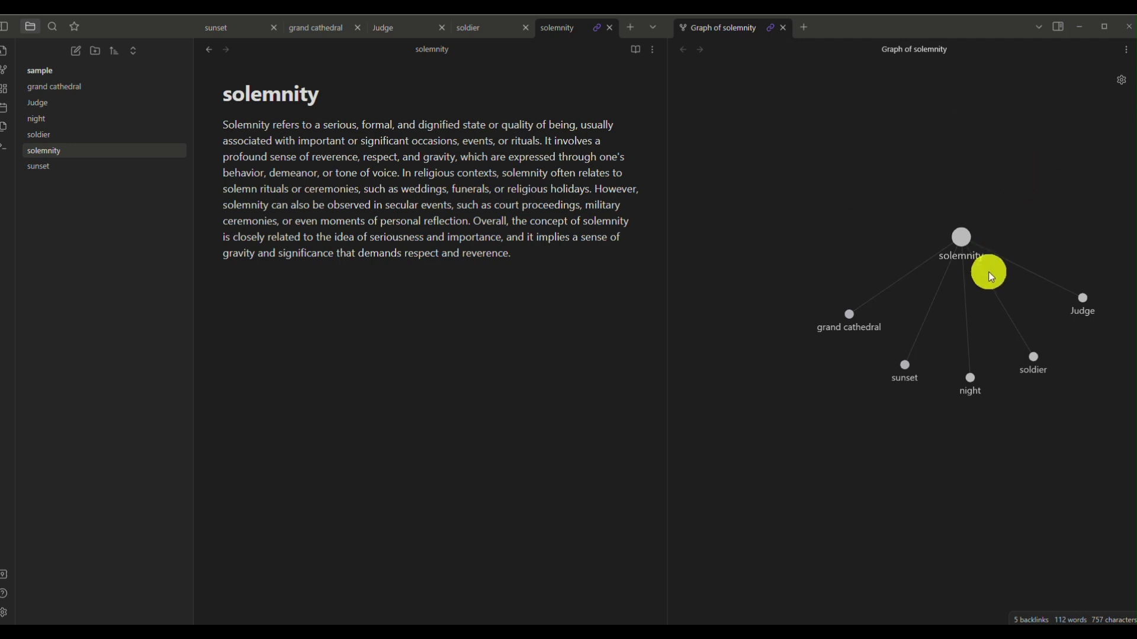
Step: Open the grand cathedral note from its graph node to view its connection, and return to solemnity through its linked node
click(848, 312)
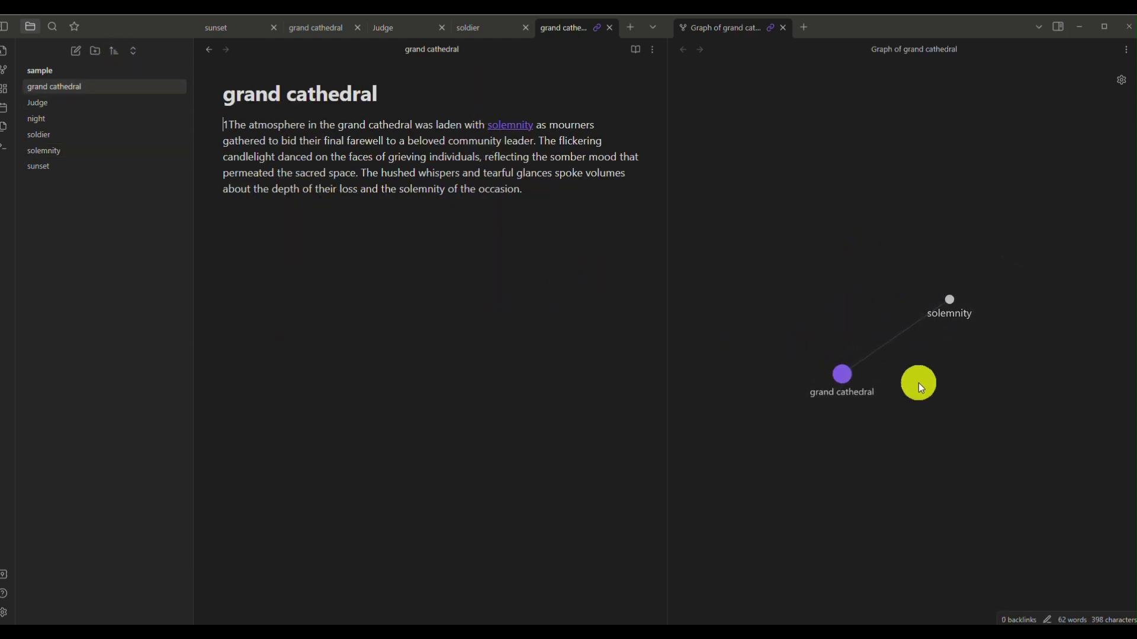
scroll(880, 417, down, 2)
scroll(879, 417, up, 3)
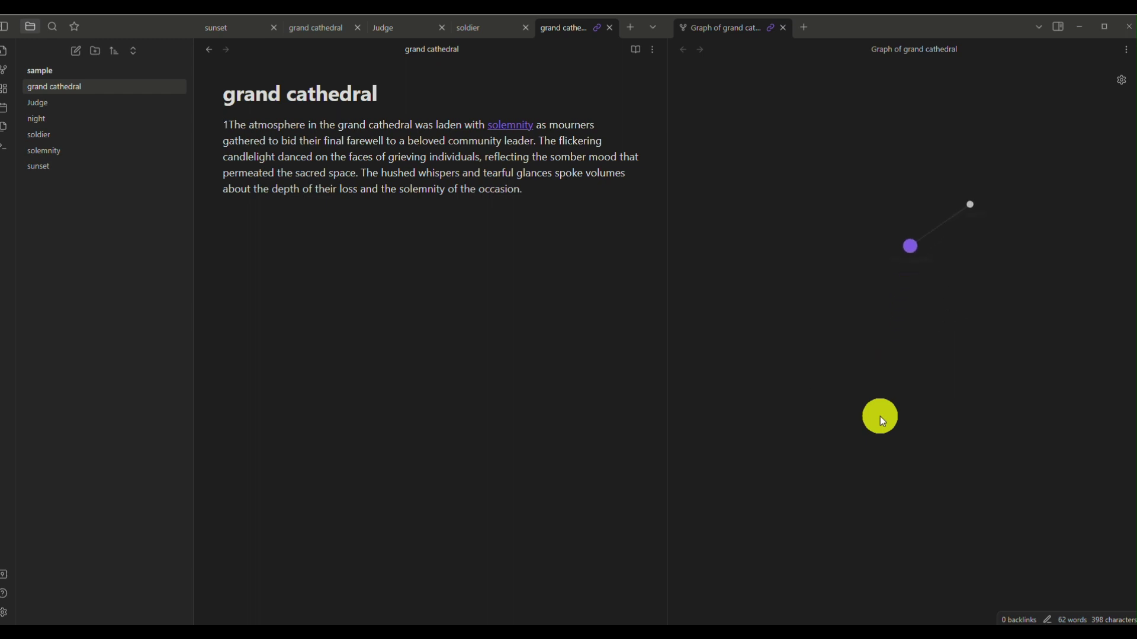
scroll(926, 218, up, 5)
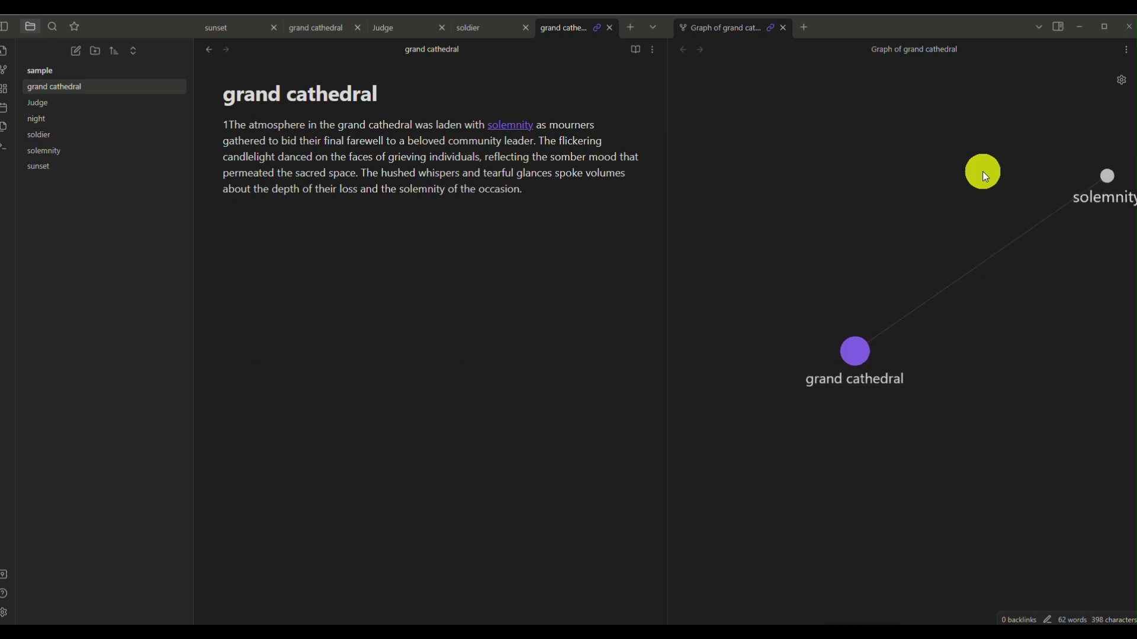
click(1109, 182)
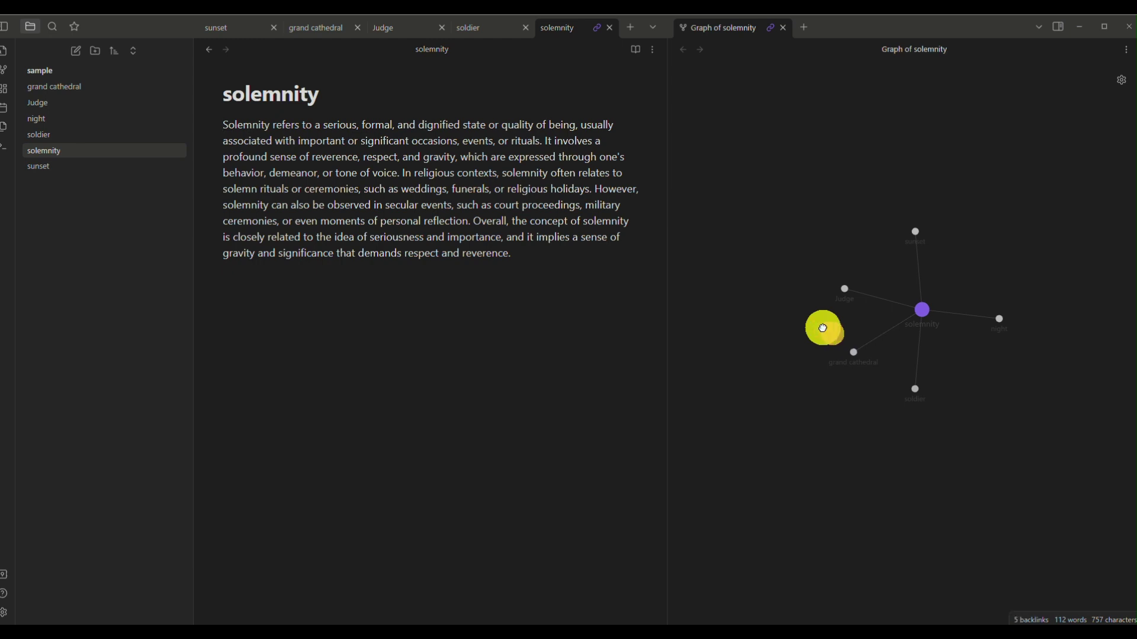
drag(822, 327, 791, 225)
scroll(790, 226, up, 2)
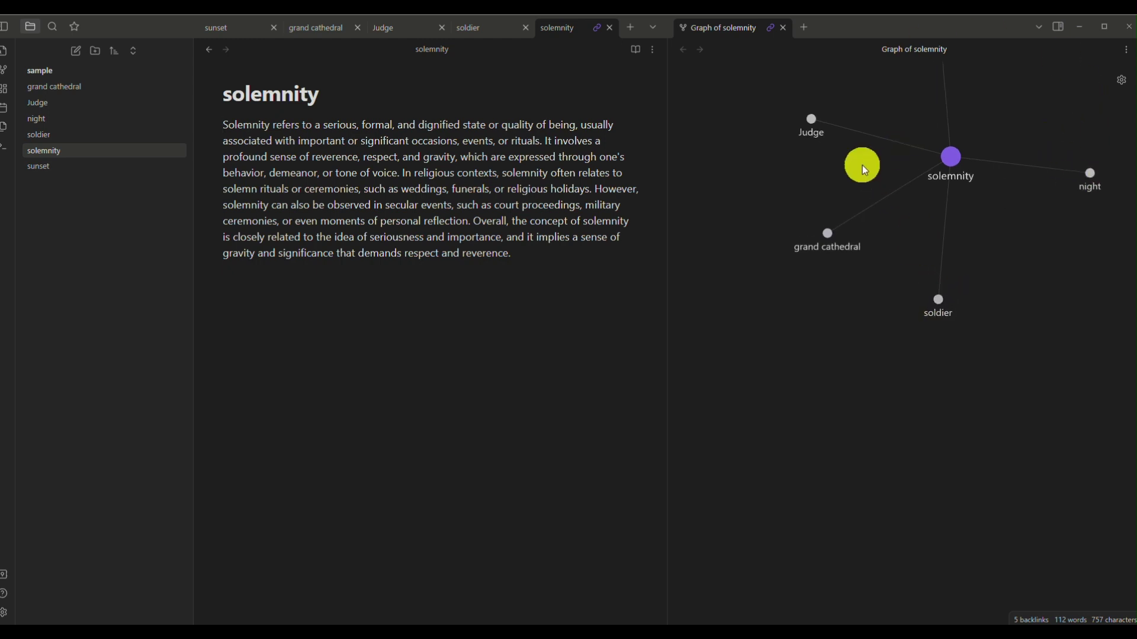
Step: View the graph of the whole vault, return to the solemnity note, and check the local graph's additional options
click(4, 72)
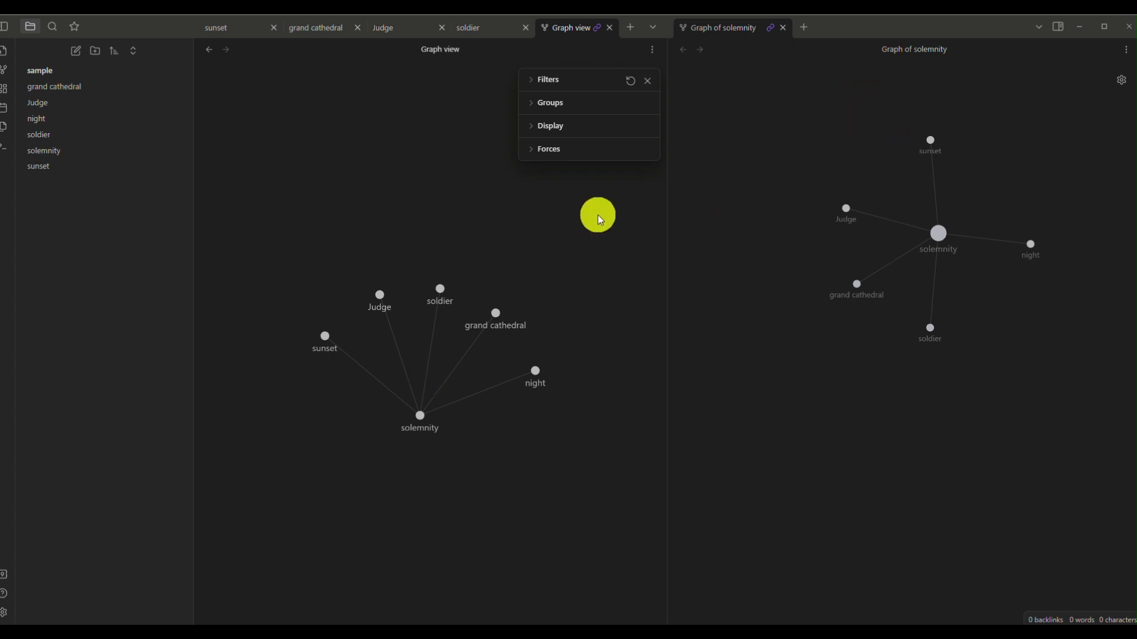
click(36, 155)
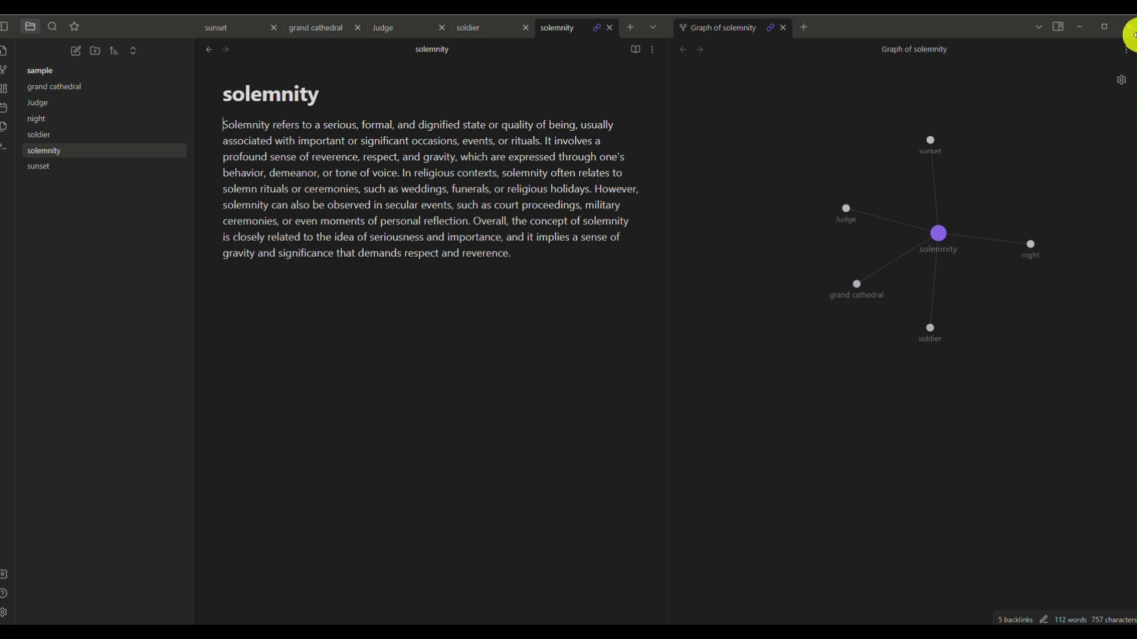
click(1127, 52)
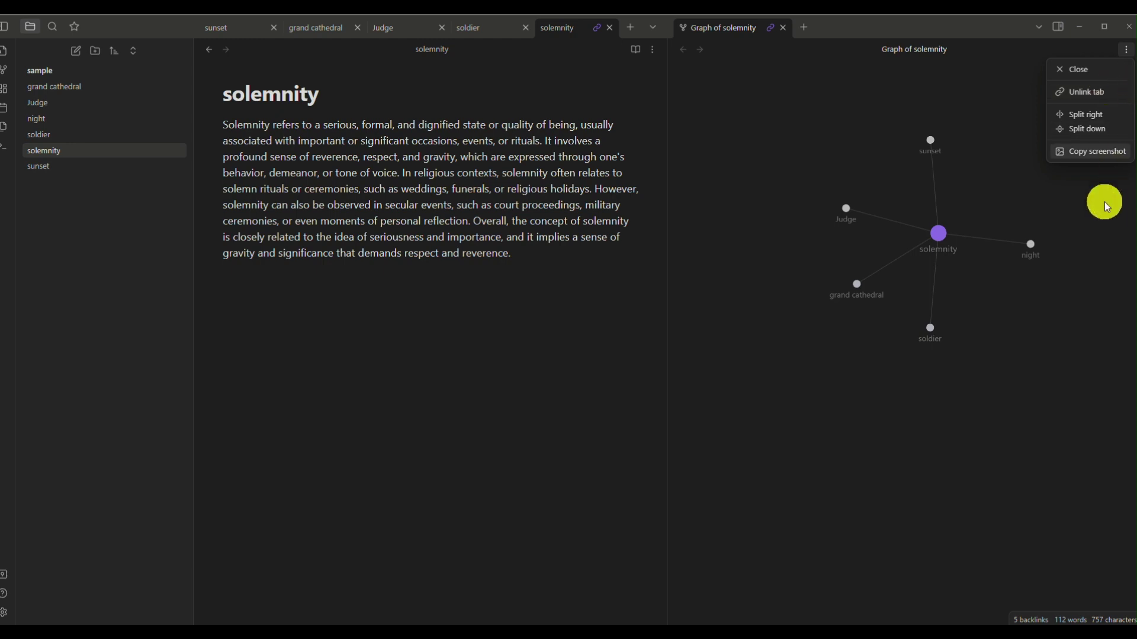
click(1010, 150)
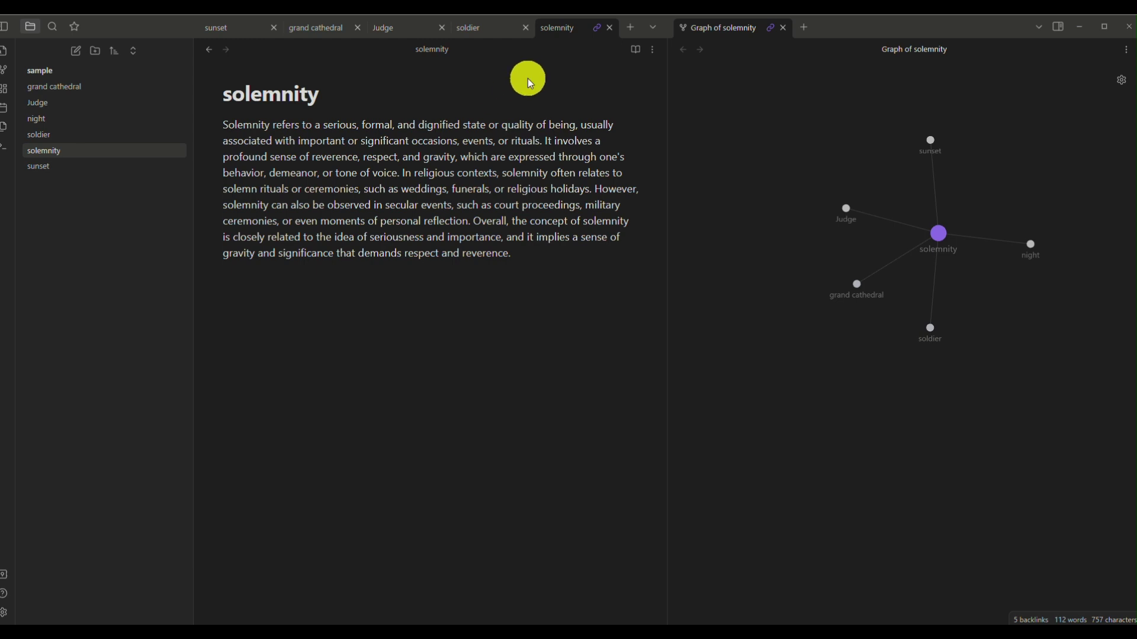
Step: Open the Judge and night notes to view their local graphs, and return to the solemnity note
click(89, 100)
click(82, 116)
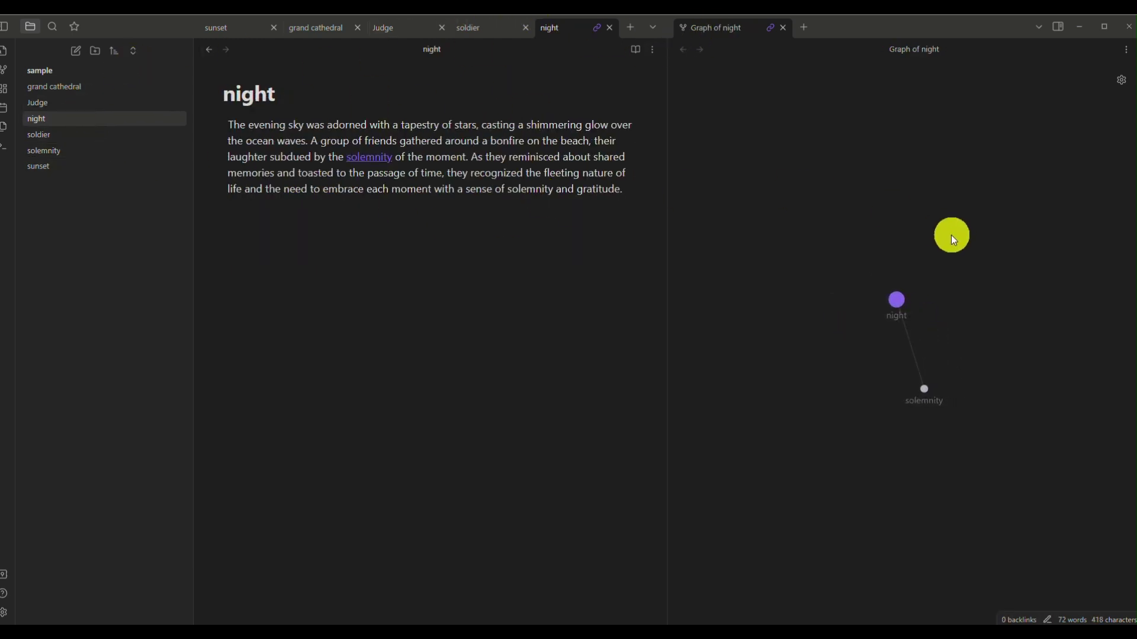
click(82, 153)
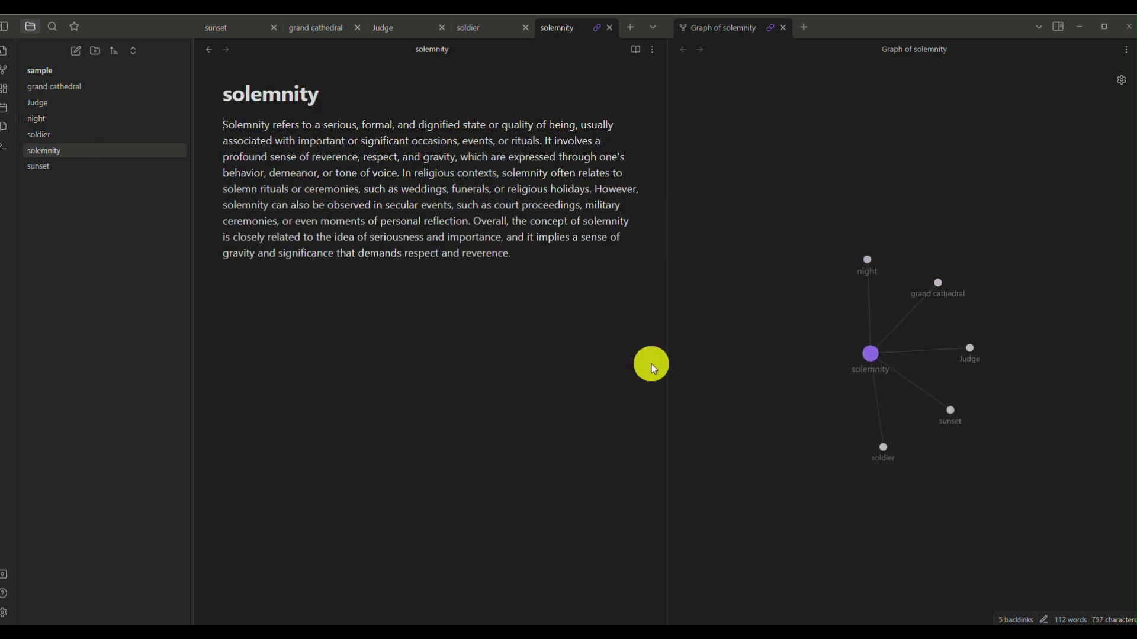
Step: Rearrange the solemnity local graph by moving the solemnity, night, grand cathedral and sunset nodes, and return focus to the note
drag(870, 351, 886, 125)
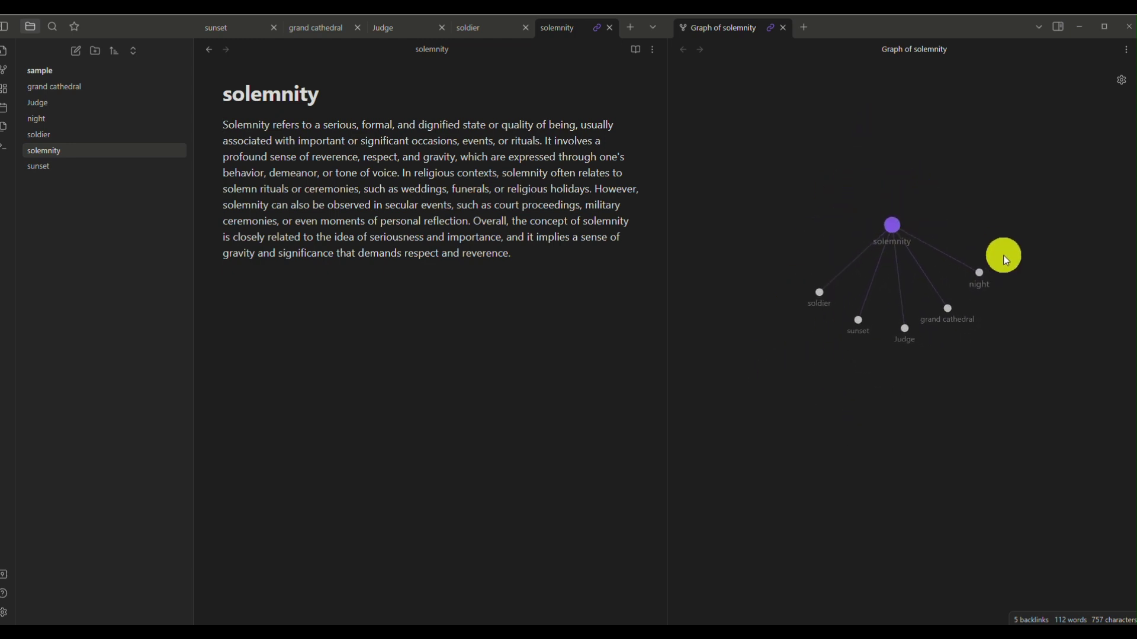
drag(1004, 256, 985, 107)
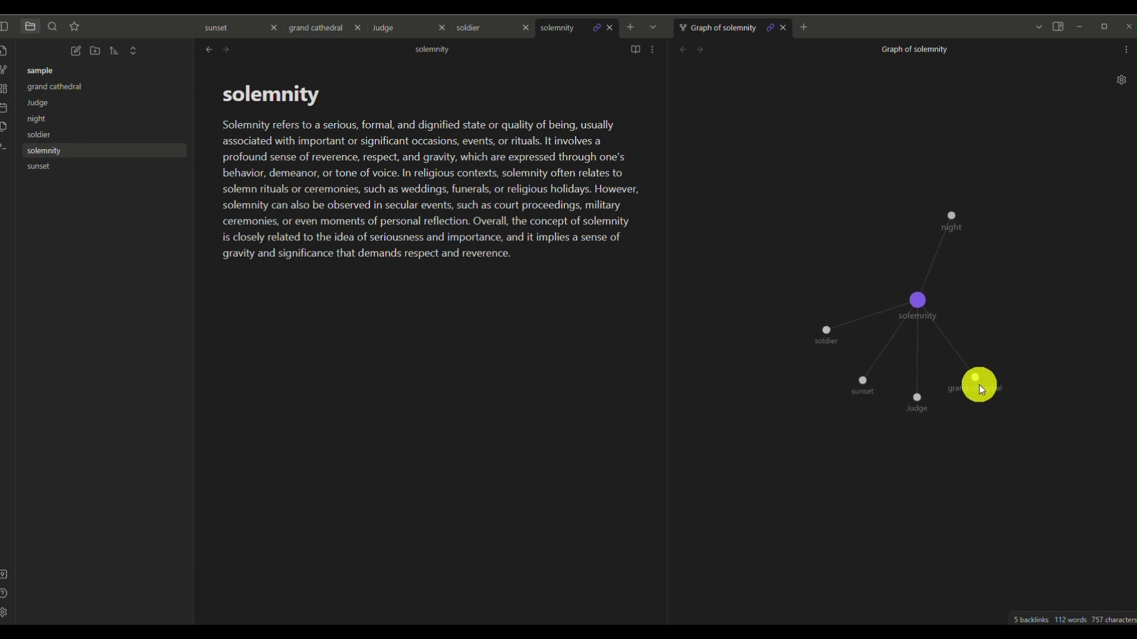
drag(972, 381, 811, 225)
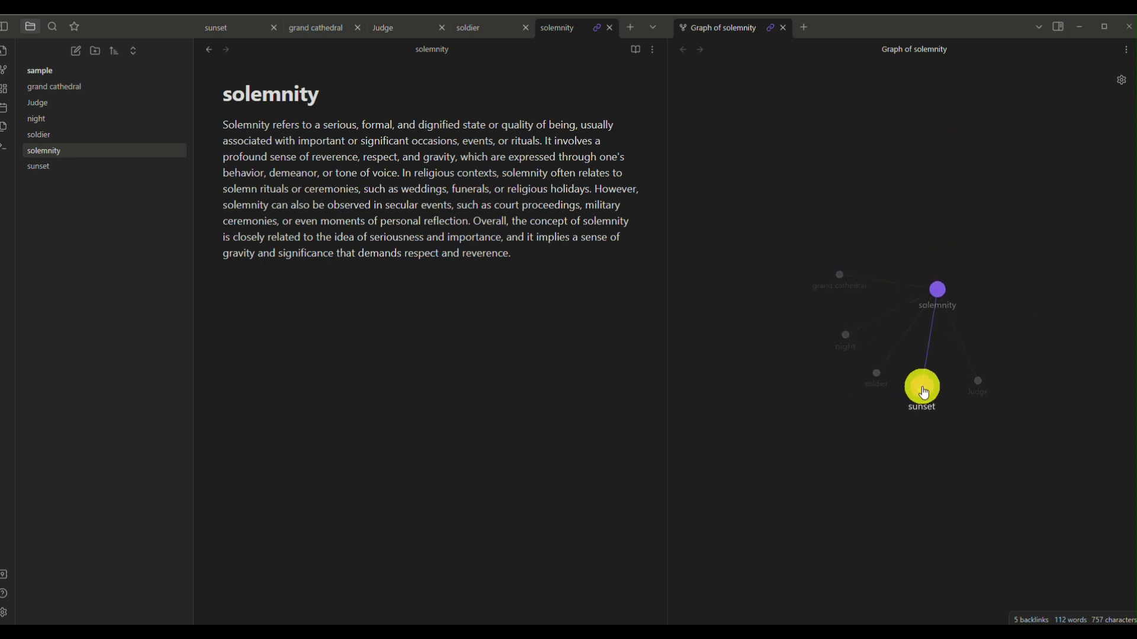
drag(921, 390, 1132, 55)
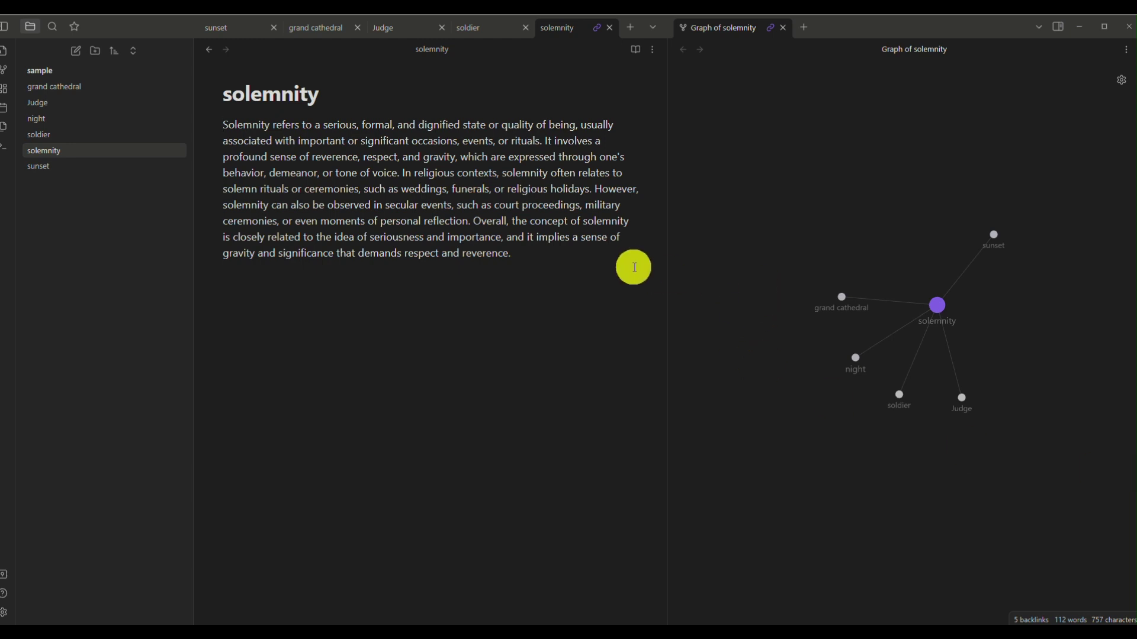
click(546, 40)
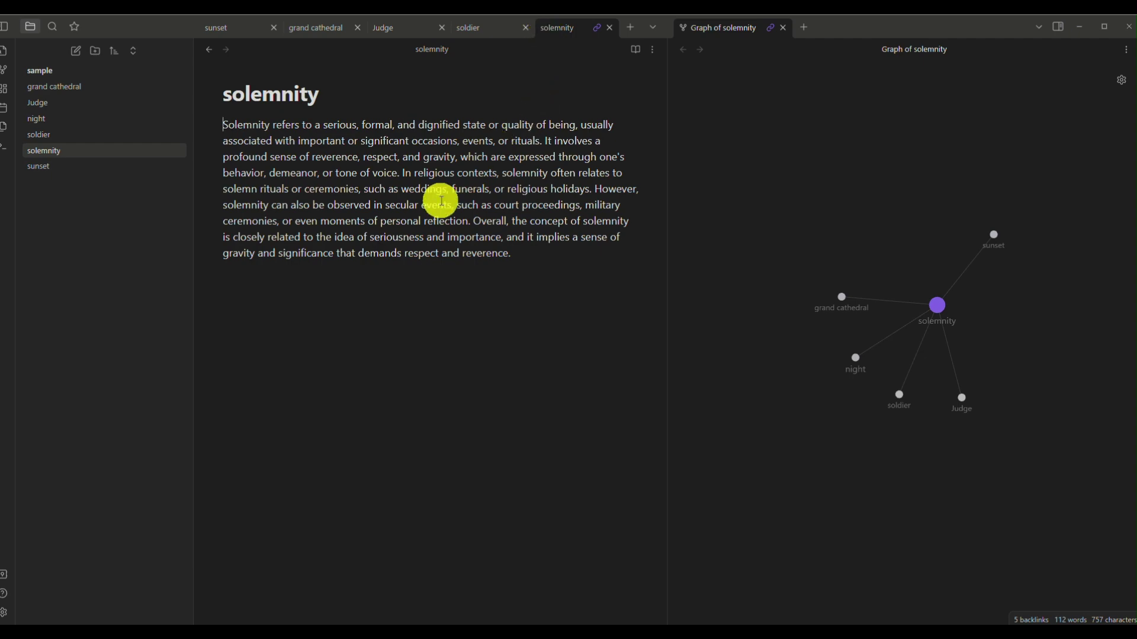